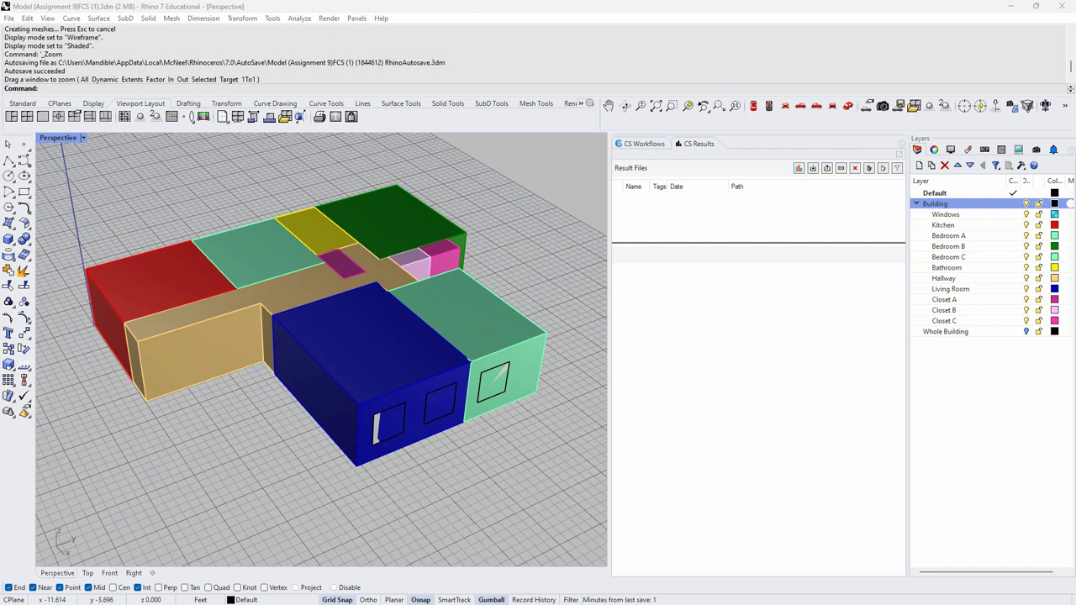
scroll(332, 239, "down", 5)
scroll(337, 249, "up", 2)
right_click_drag(337, 248, 317, 328)
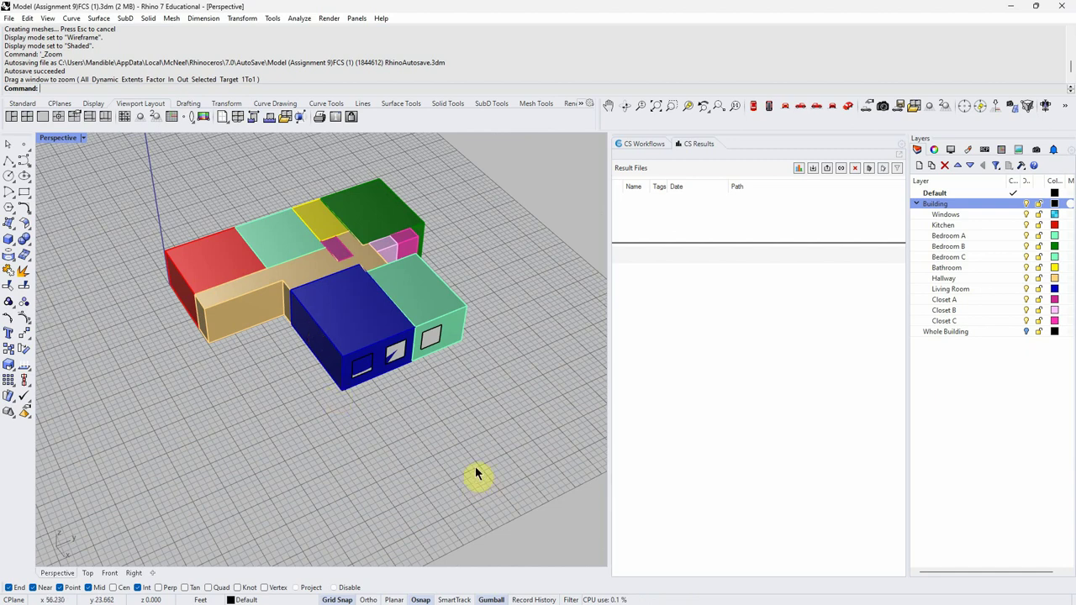
scroll(427, 393, "up", 2)
scroll(424, 411, "down", 2)
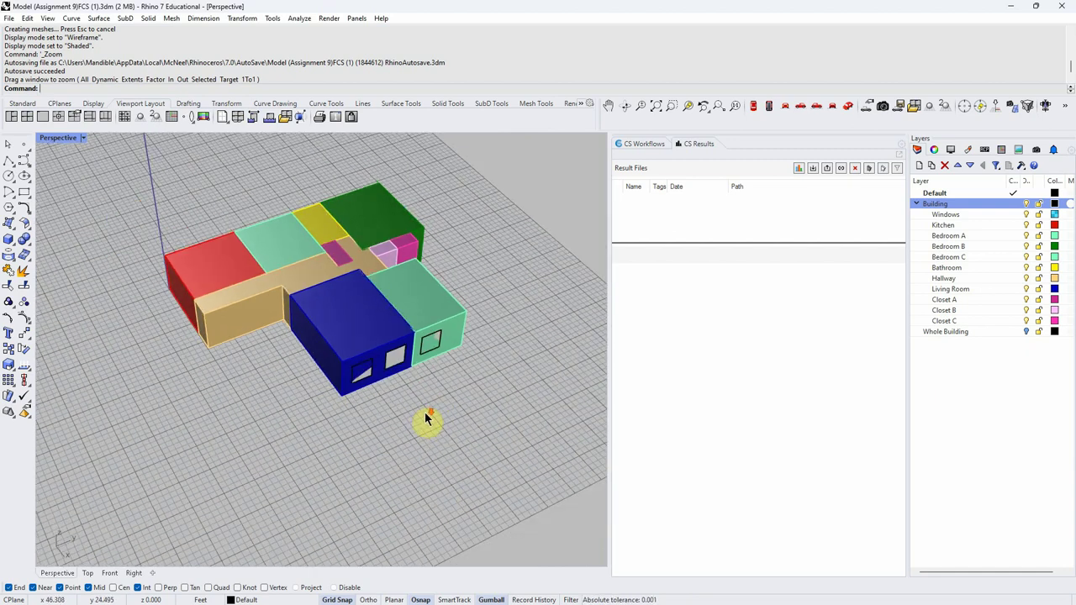
scroll(431, 221, "up", 2)
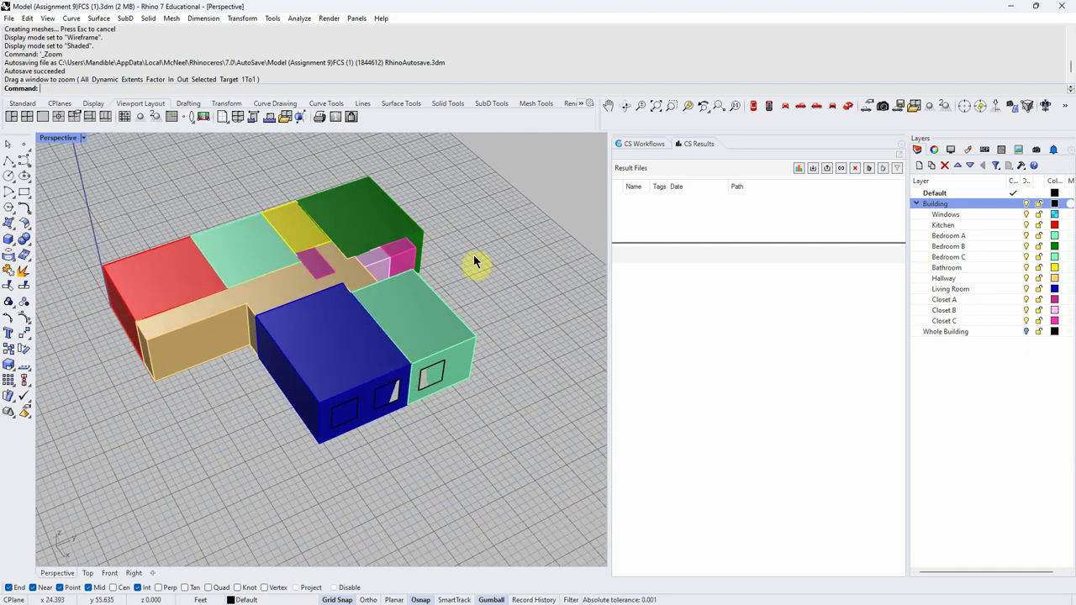
scroll(516, 291, "down", 1)
scroll(539, 304, "down", 1)
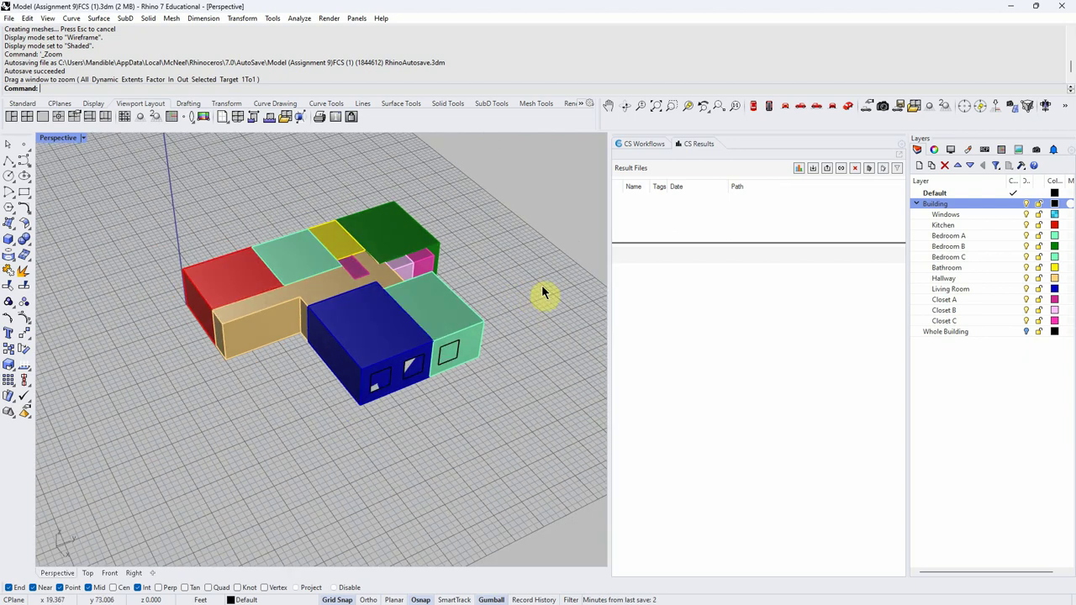
- Expand the thermal analysis zones list and highlight the Bedroom C and Bedroom B zones in the model
left_click(639, 144)
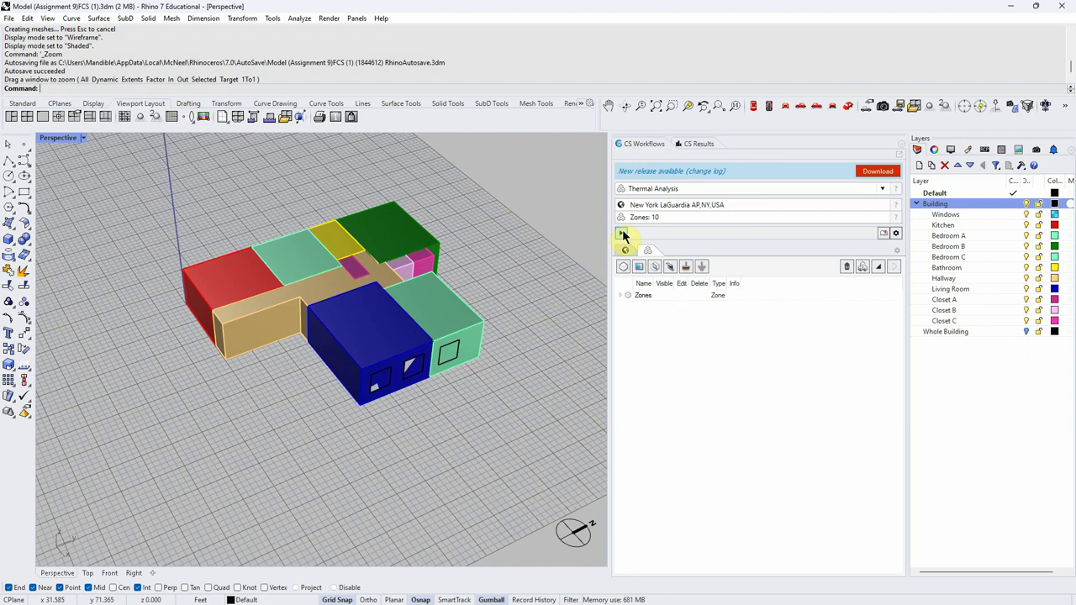
left_click(619, 295)
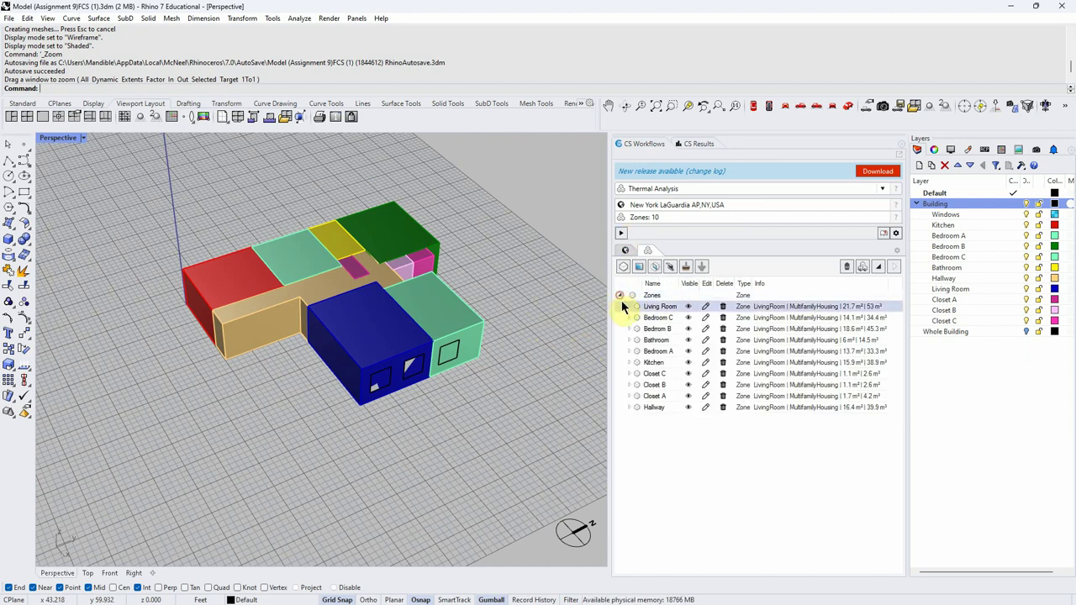
left_click(660, 318)
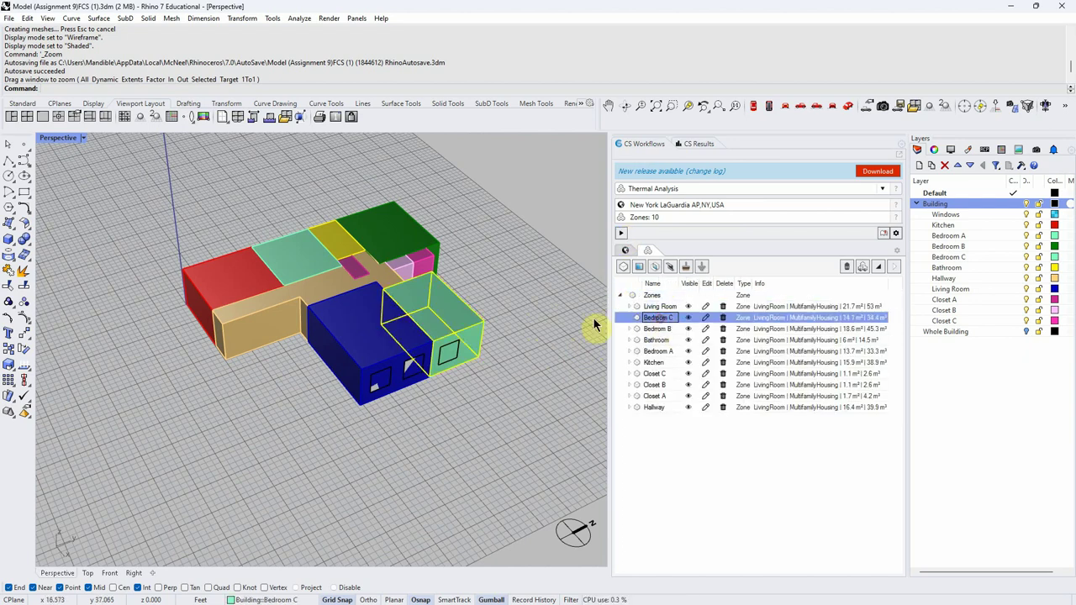
left_click(656, 328)
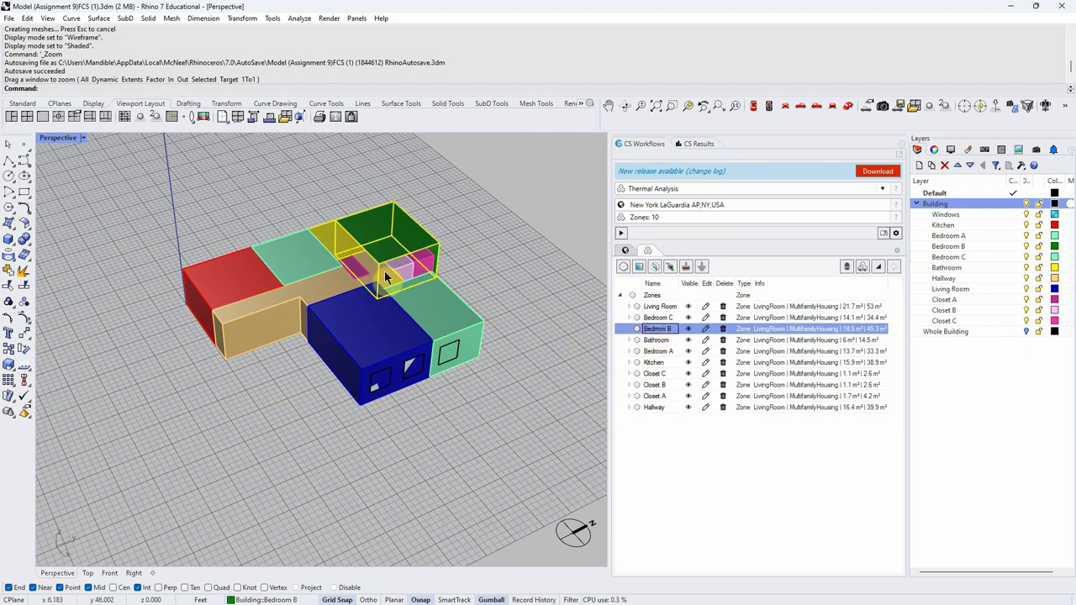
left_click(536, 237)
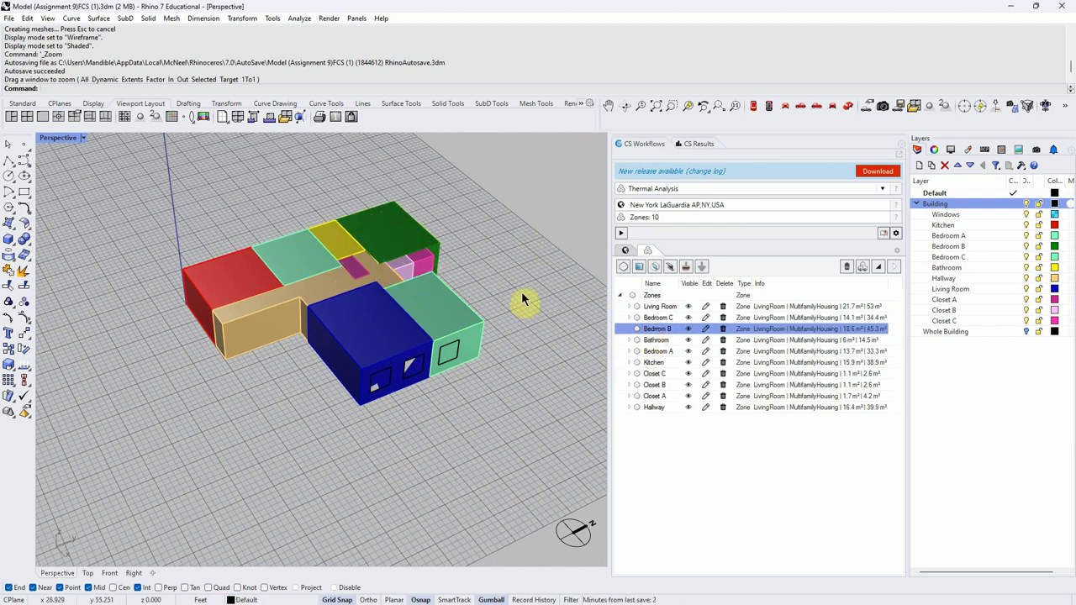
- Run the thermal analysis simulation and enlarge the command history area
left_click(622, 236)
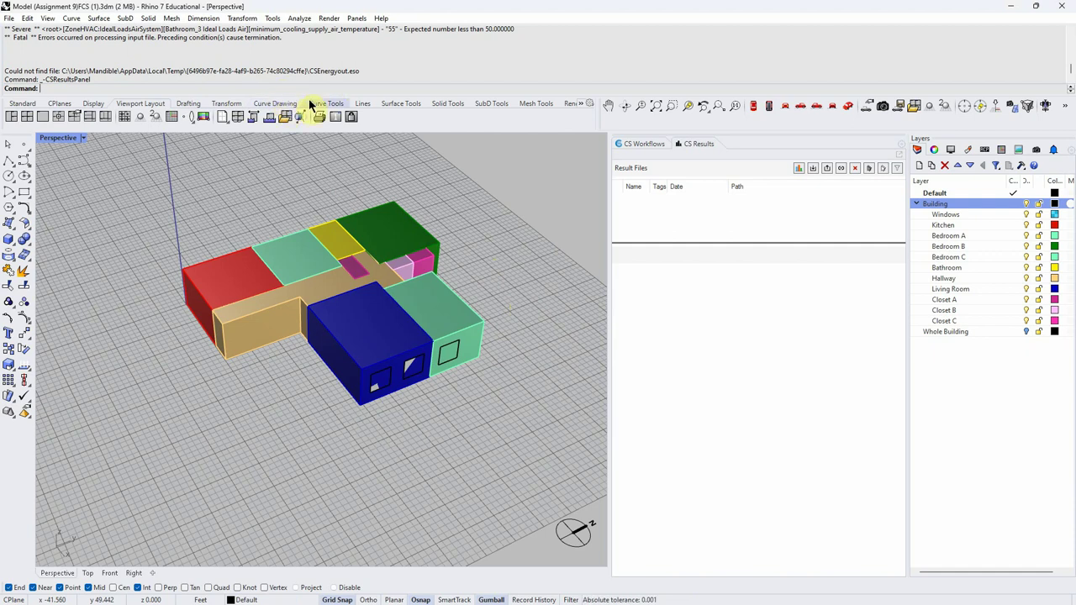
left_click_drag(316, 95, 323, 196)
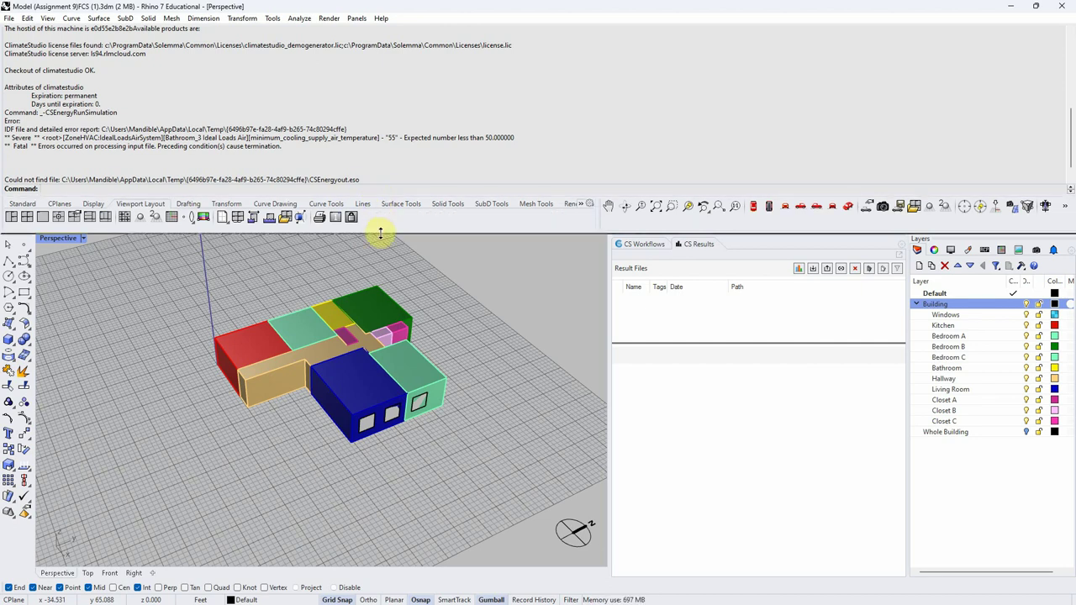
left_click_drag(379, 233, 374, 231)
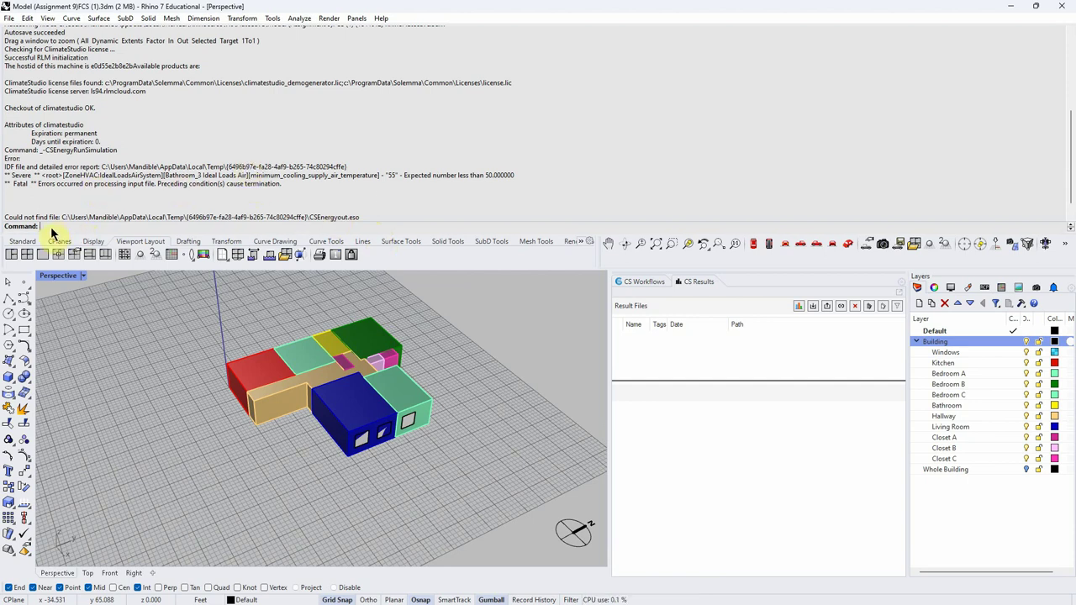
- Read through the simulation's error report in the command history to find the zone and setting it names
scroll(115, 183, "up", 3)
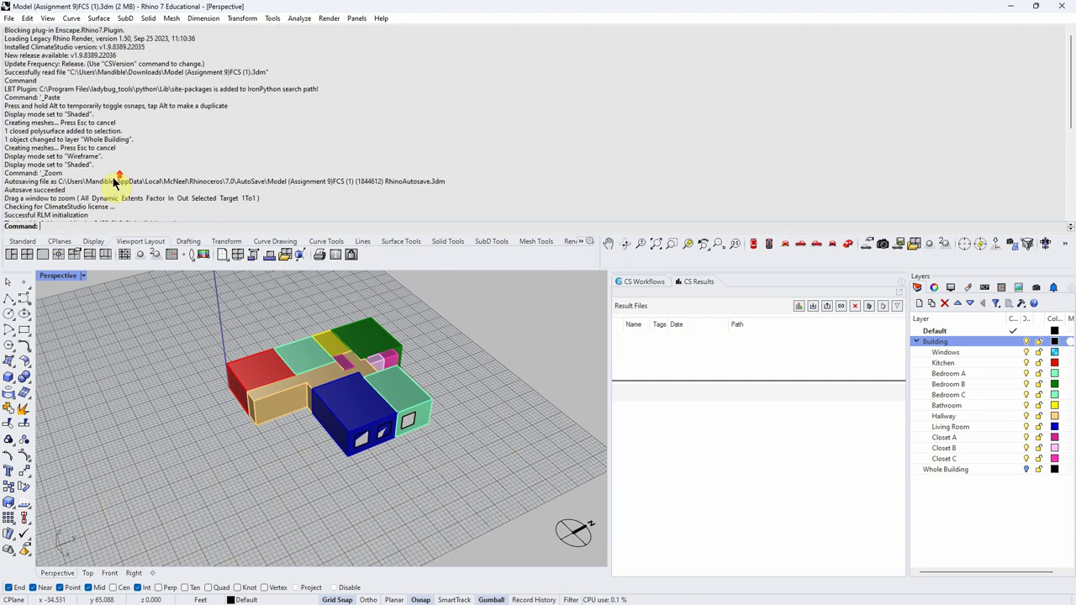
scroll(115, 182, "down", 4)
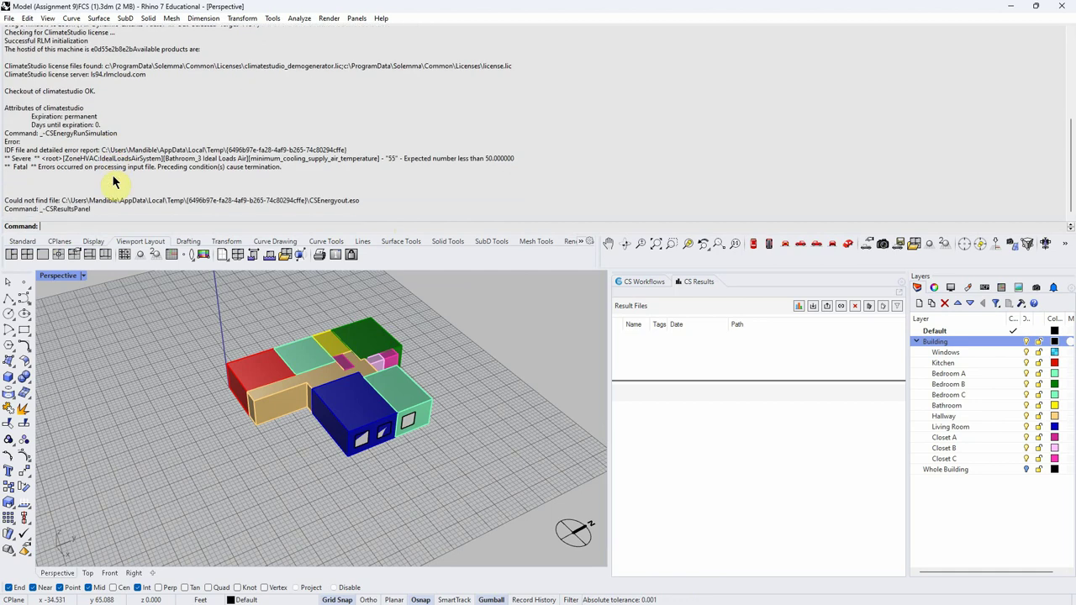
left_click(52, 98)
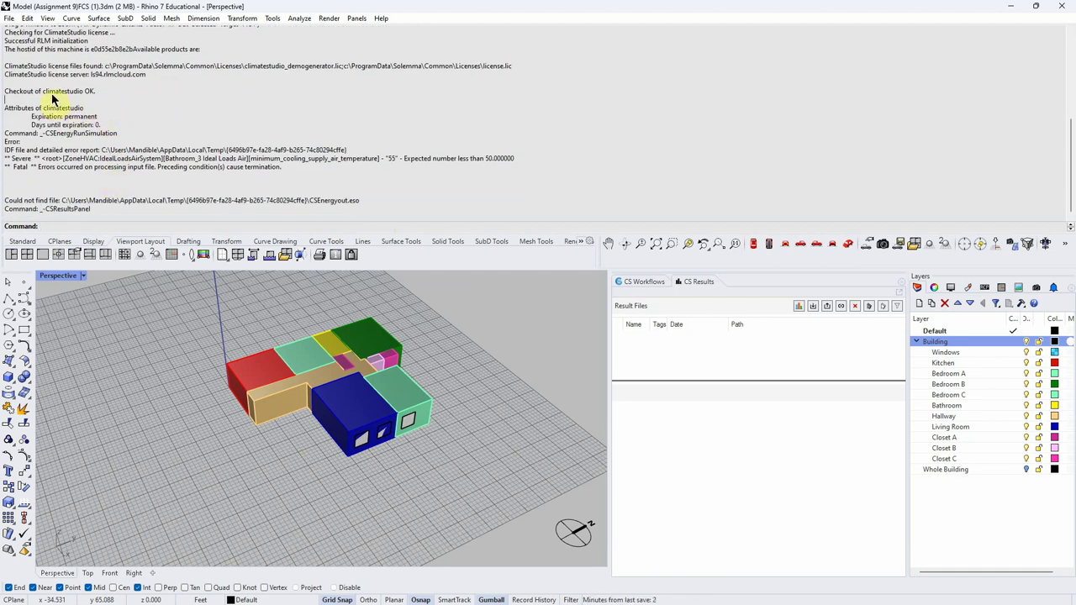
left_click(71, 69)
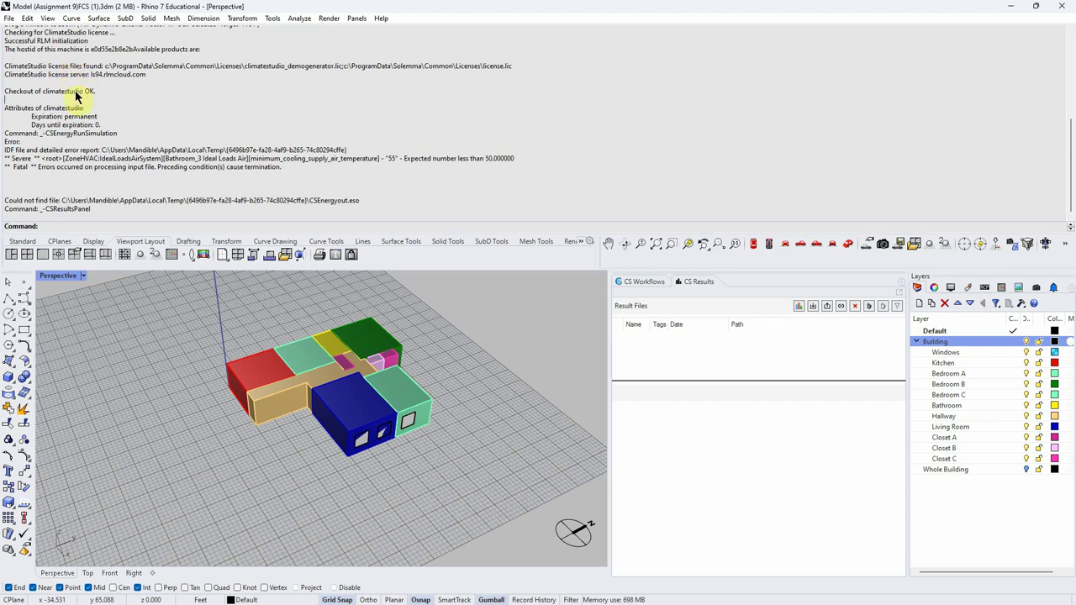
left_click(59, 141)
mouse_move(478, 378)
right_mouse_down()
mouse_move(479, 387)
mouse_move(479, 372)
right_mouse_up()
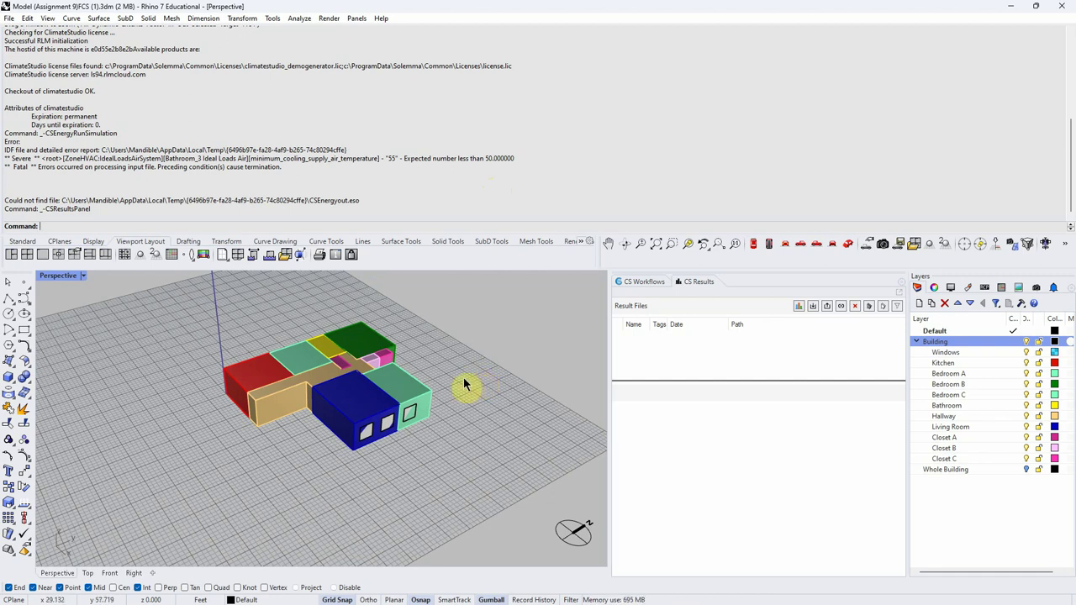
right_click_drag(427, 356, 429, 351)
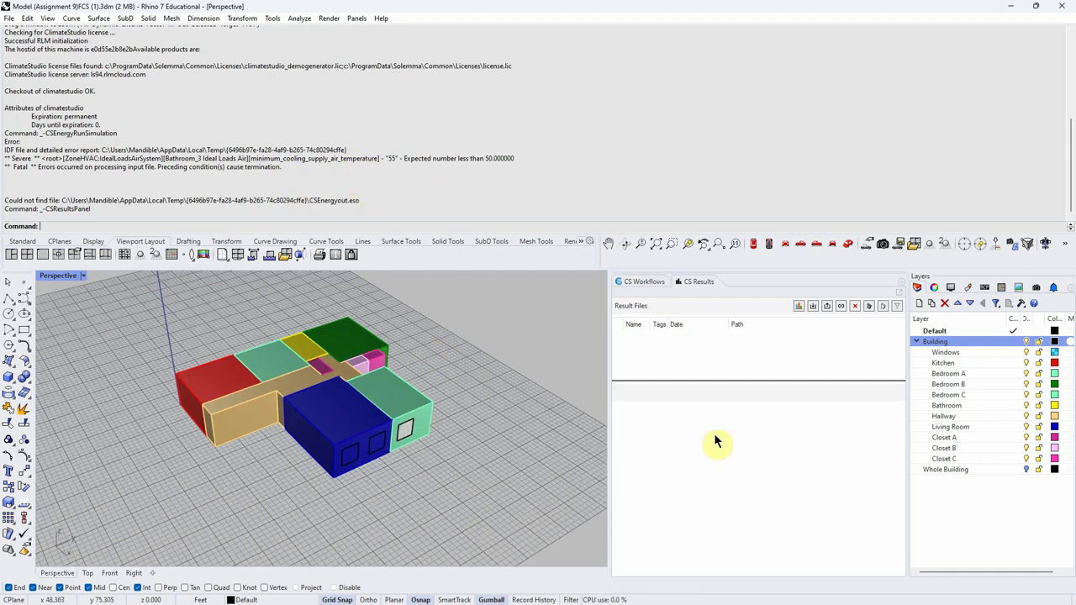
- Return to the thermal analysis zones and highlight them one by one in the model, from Living Room to Bedroom A
left_click(639, 286)
left_click(646, 447)
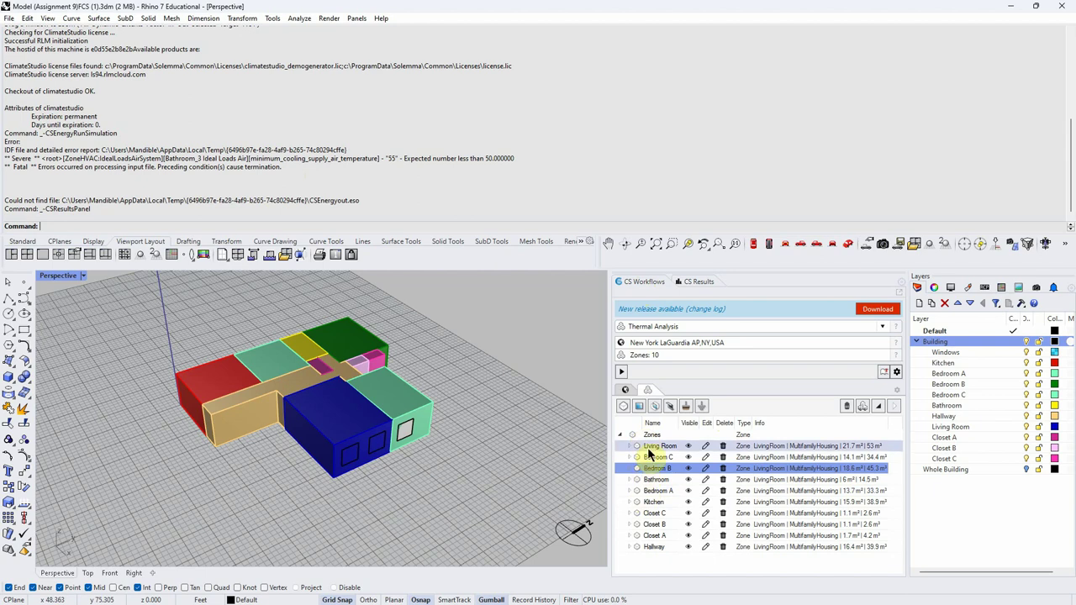
left_click(494, 478)
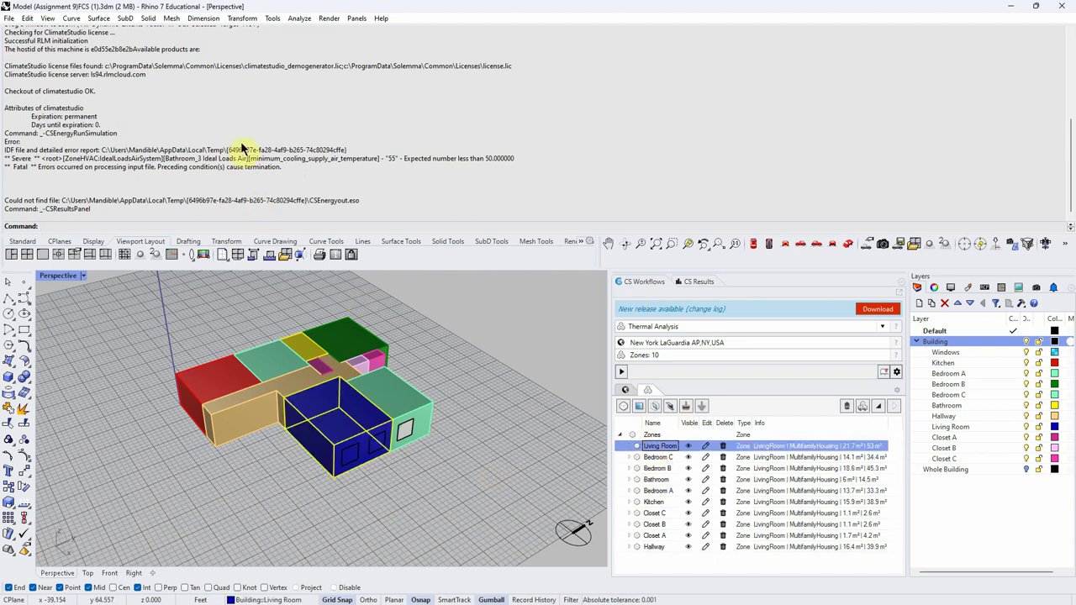
left_click(530, 516)
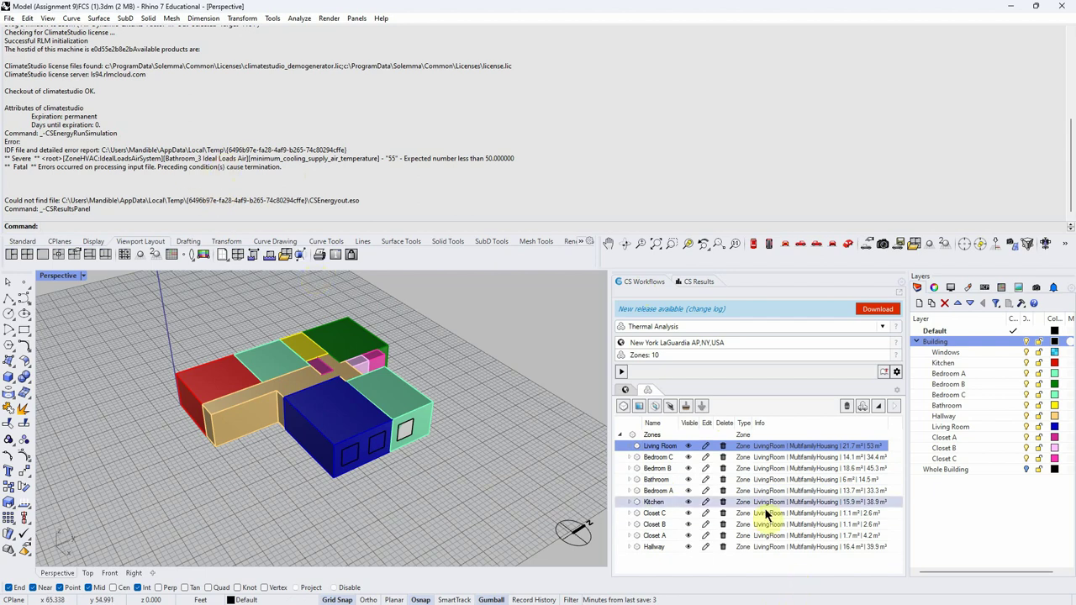
left_click(659, 458)
left_click(656, 468)
left_click(656, 479)
left_click(657, 490)
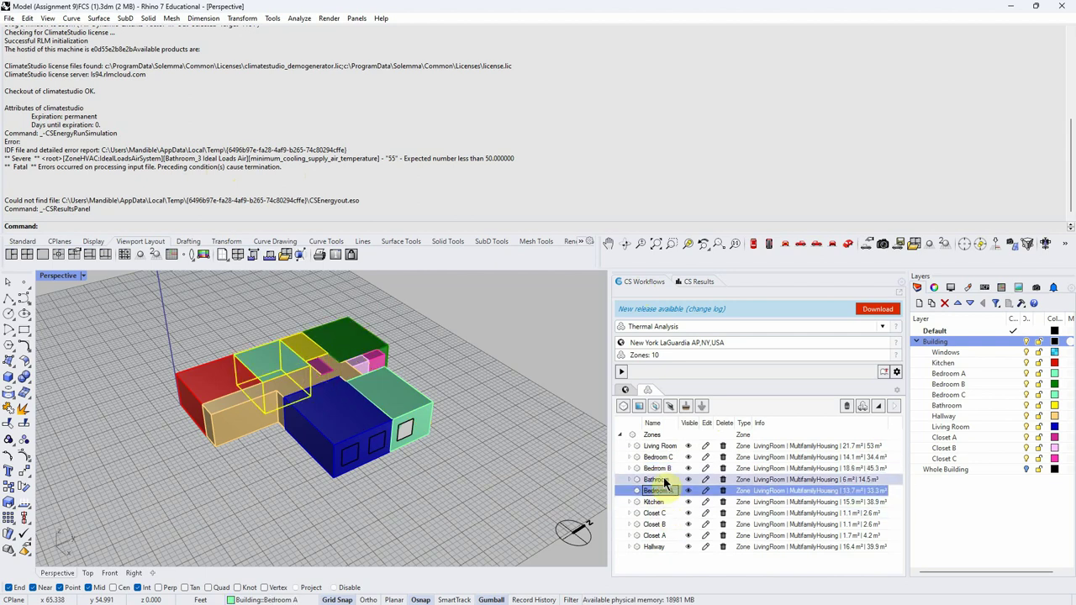
- Set the Bathroom zone's minimum cooling supply air temperature to 48 °C and rerun the thermal simulation
left_click(664, 480)
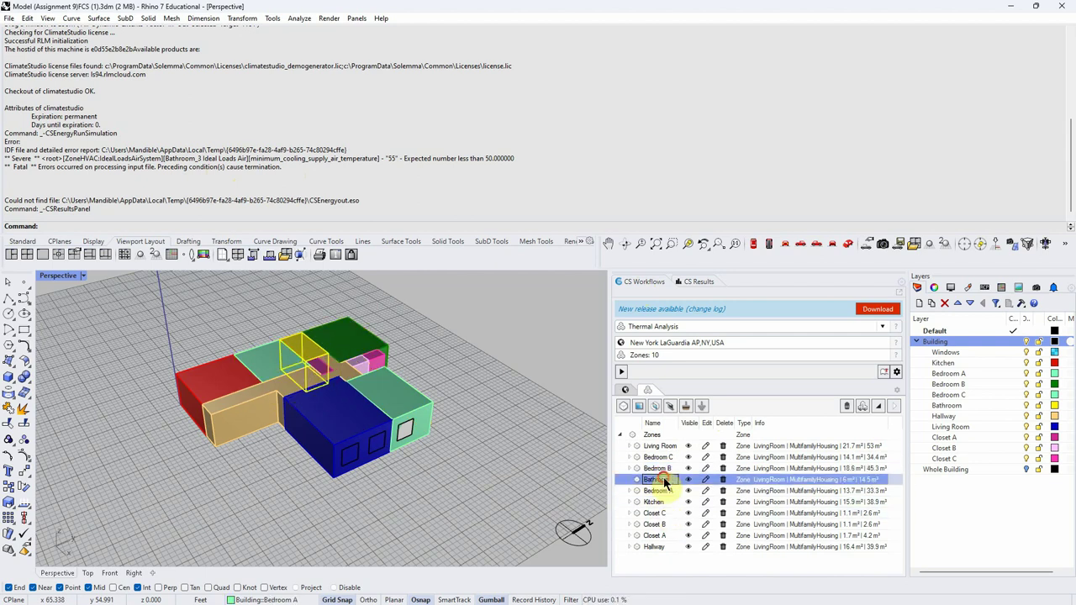
left_click(705, 481)
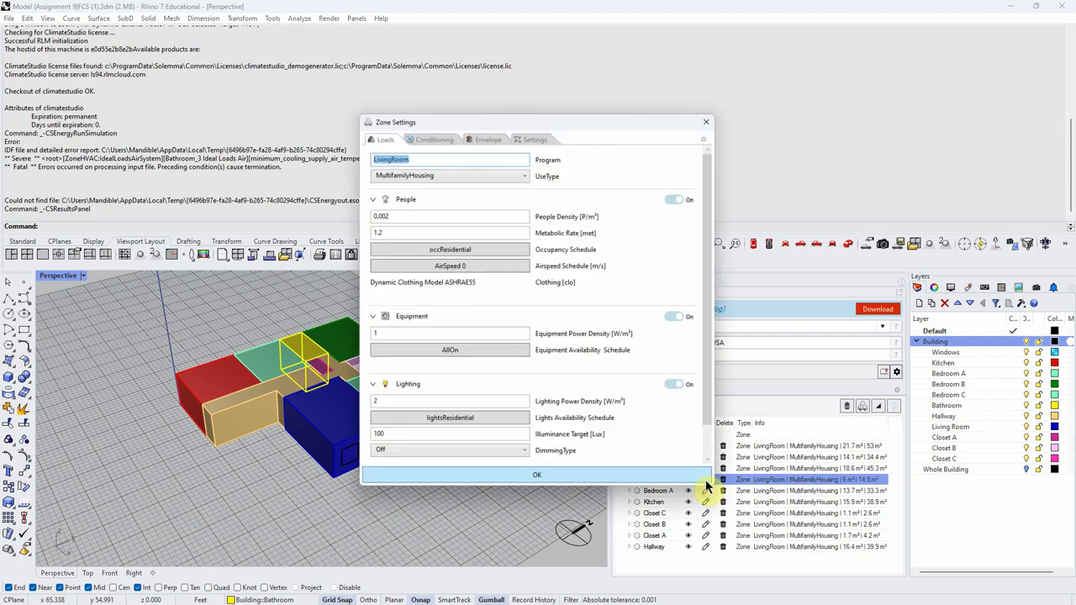
left_click(434, 137)
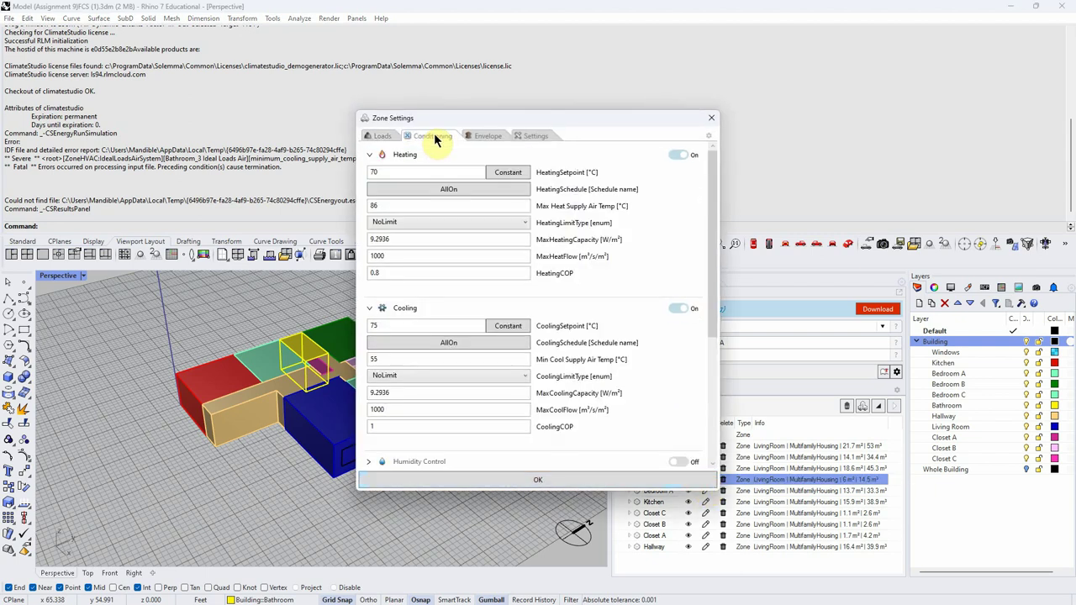
double_click(393, 359)
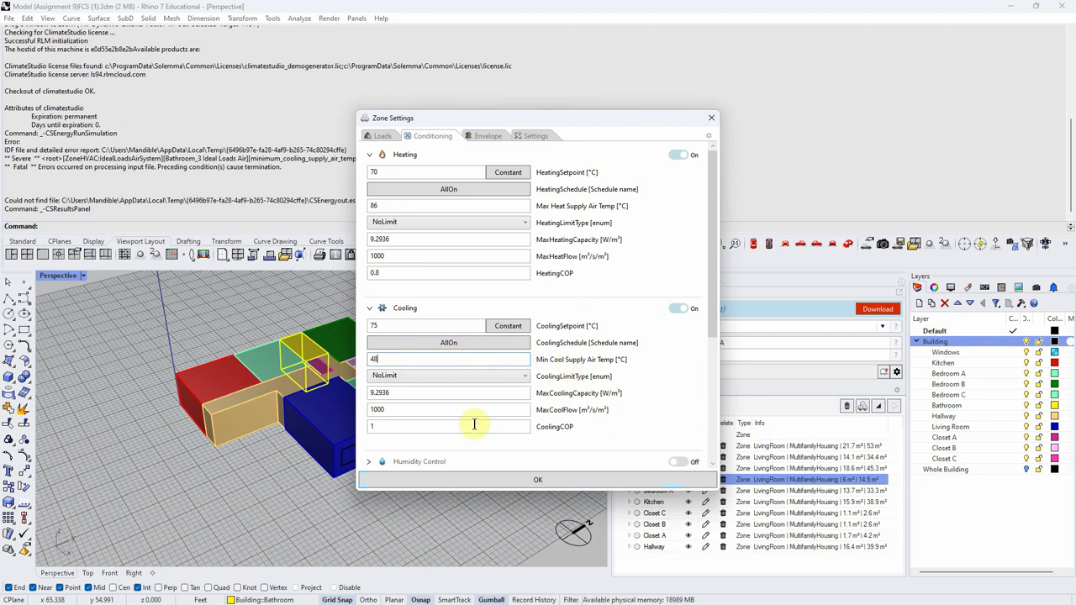
left_click(507, 480)
left_click(621, 372)
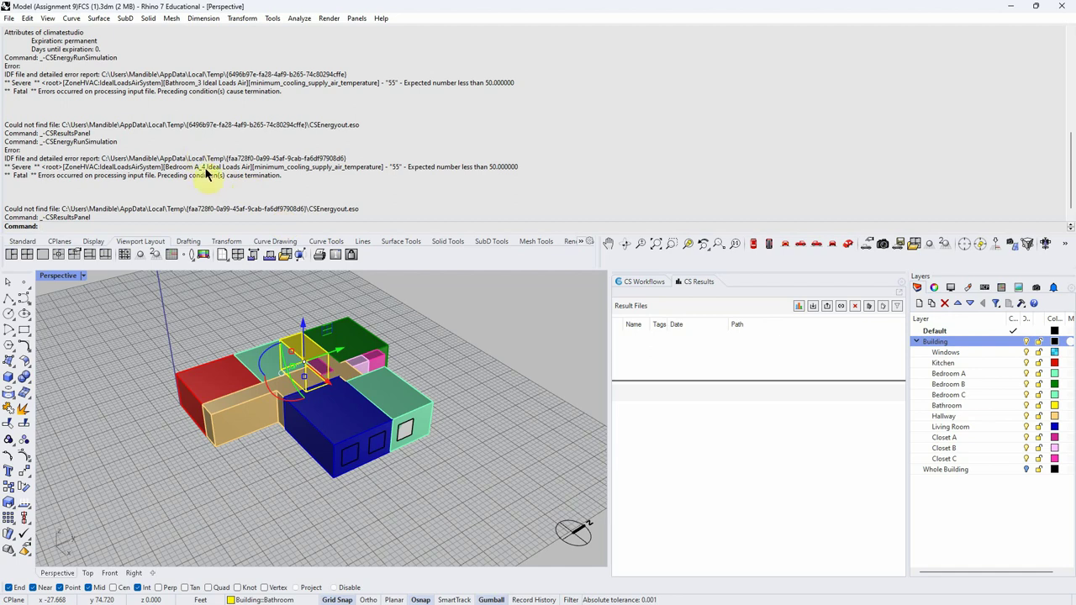
left_click(392, 165)
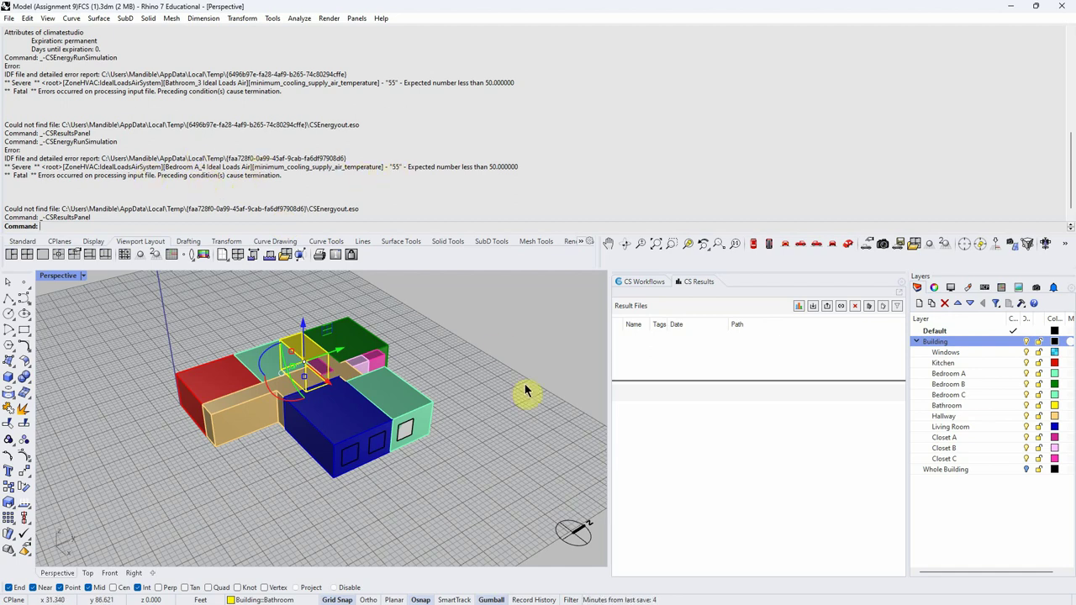
- Set the minimum cooling supply air temperature to 48 °C for all ten zones at once, and recheck the Living Room zone's conditioning settings
left_click(637, 282)
left_click_drag(650, 453, 661, 548)
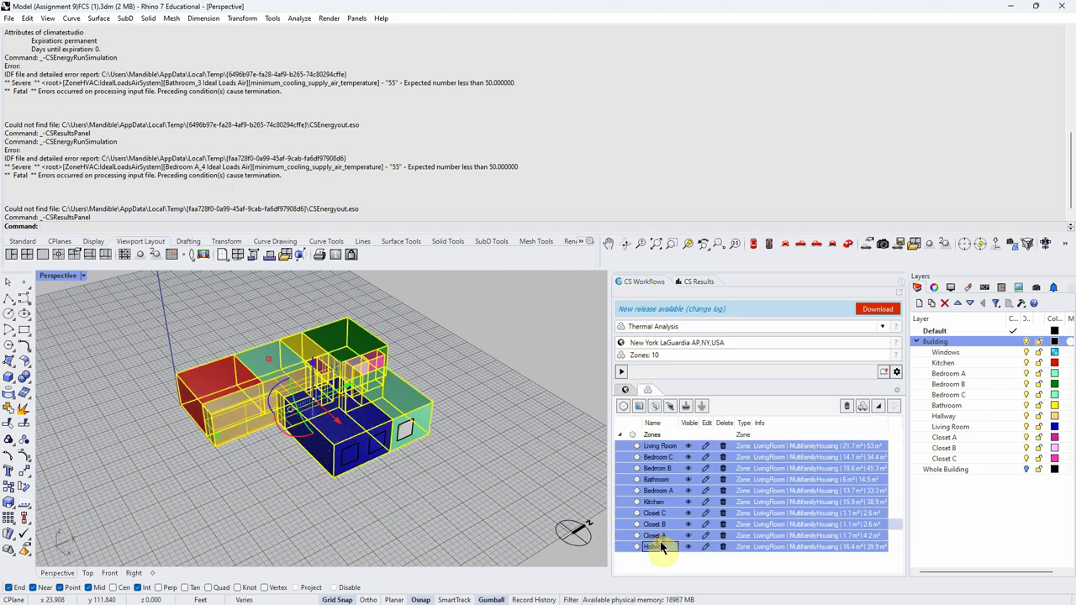
left_click(705, 446)
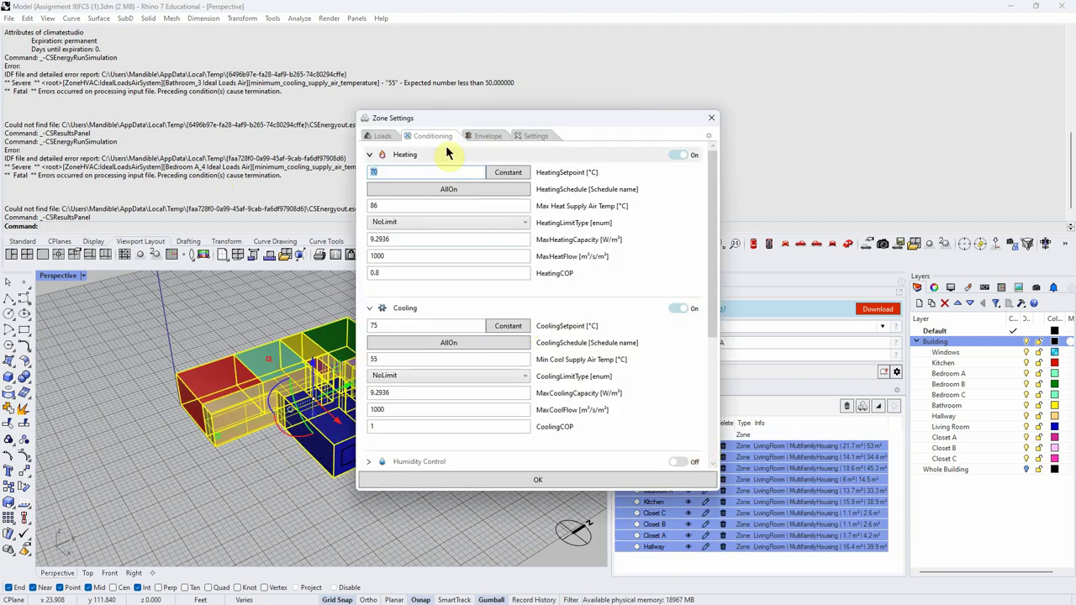
left_click(394, 360)
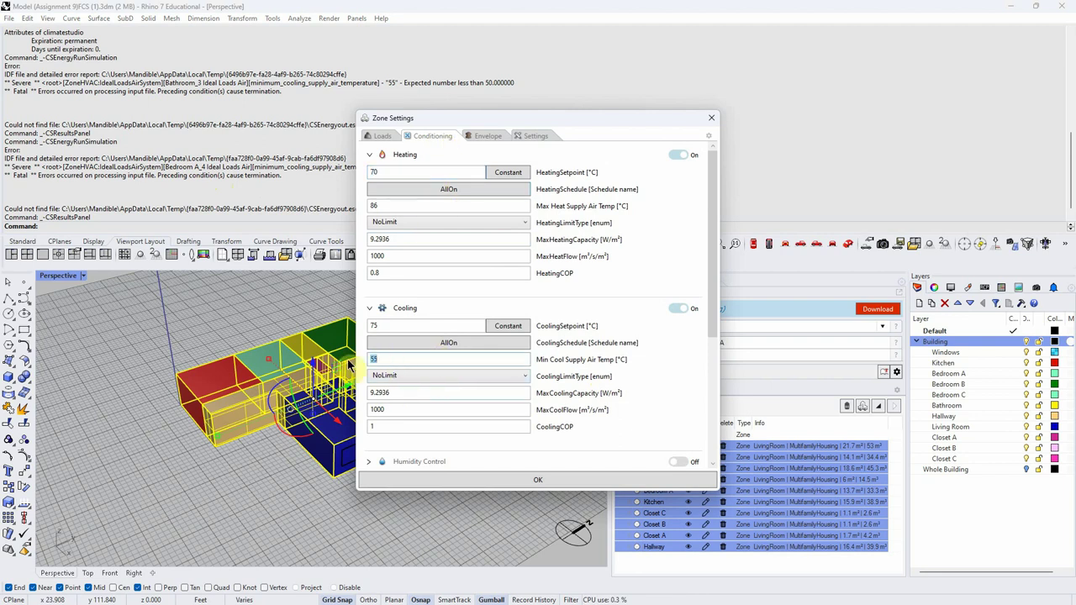
type("48")
left_click(395, 394)
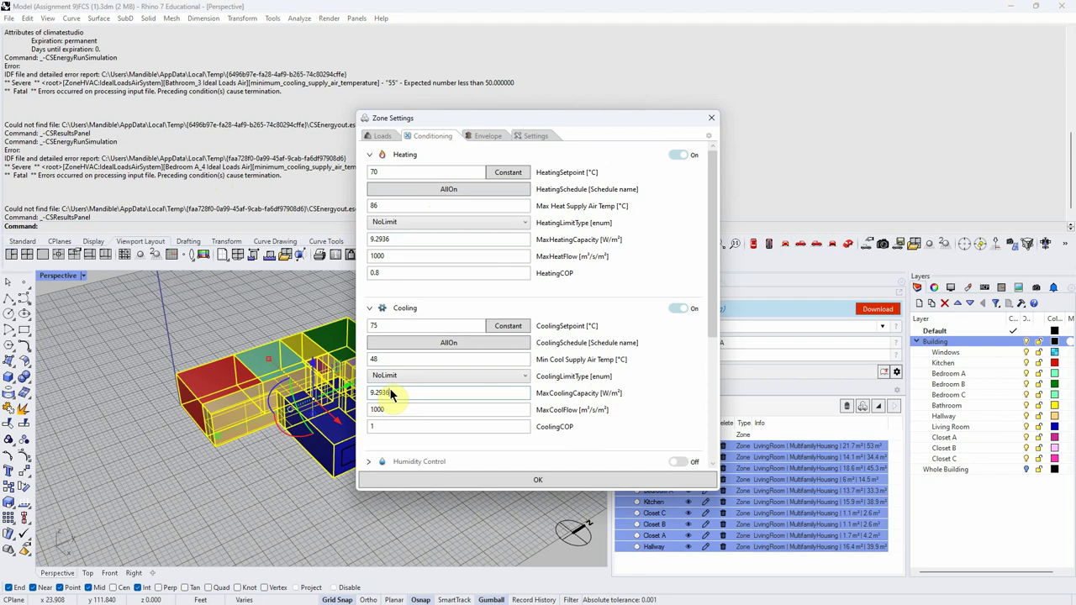
left_click(473, 483)
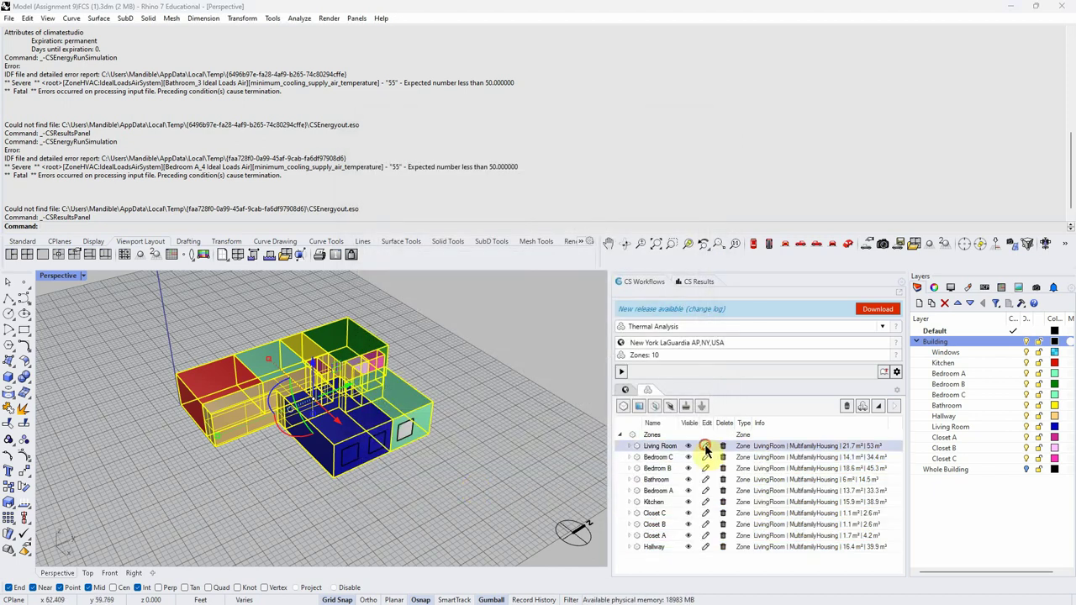
left_click(705, 447)
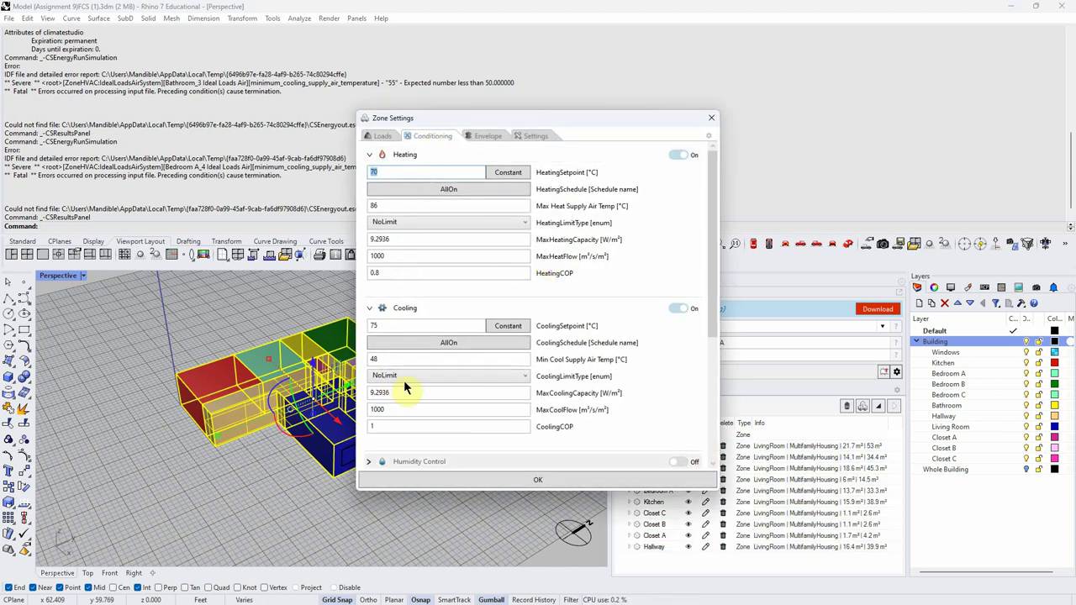
left_click(557, 481)
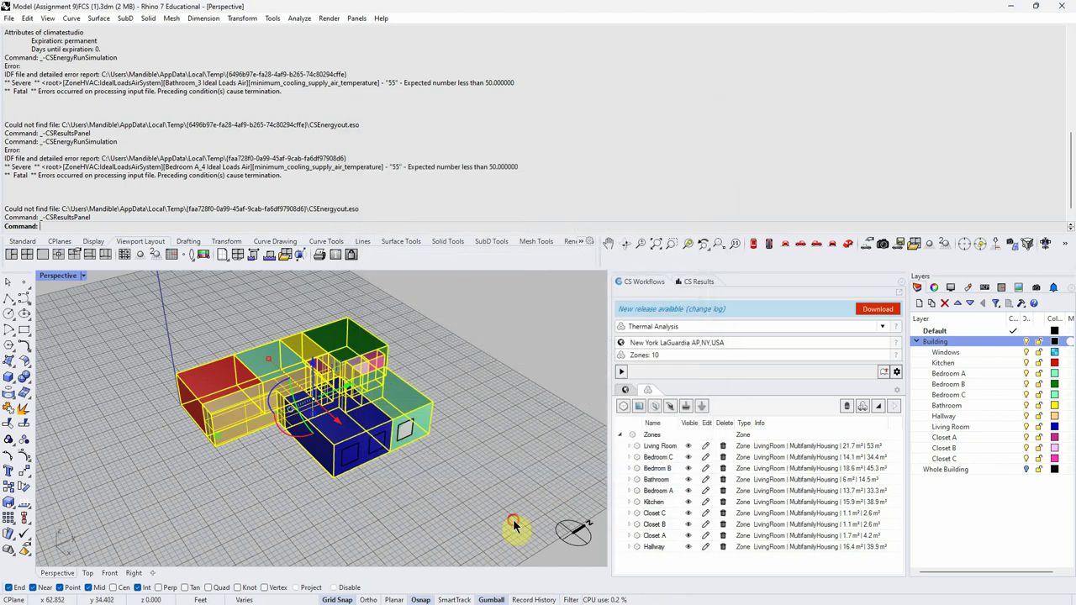
- Rerun the thermal simulation and switch its results to imperial units to compare the site EUI with the baseline EUI
left_click(623, 375)
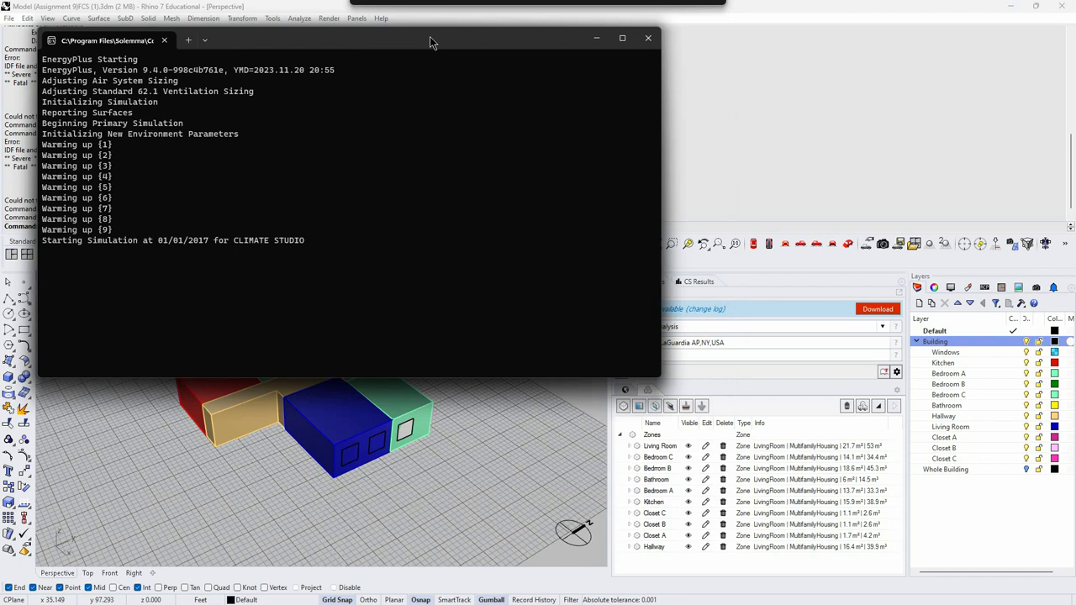
left_click_drag(432, 42, 543, 81)
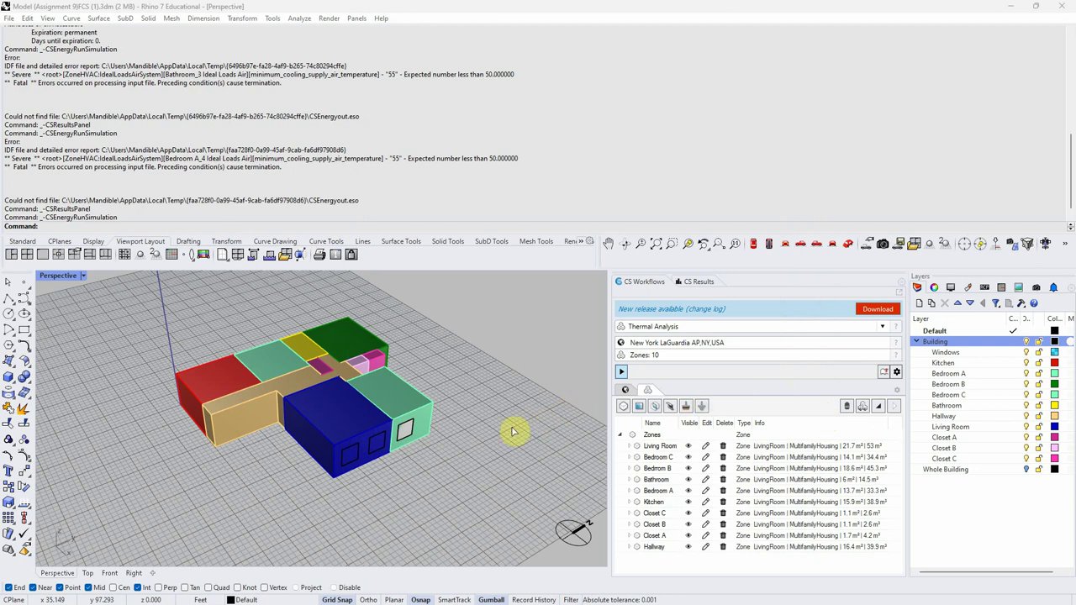
left_click(704, 285)
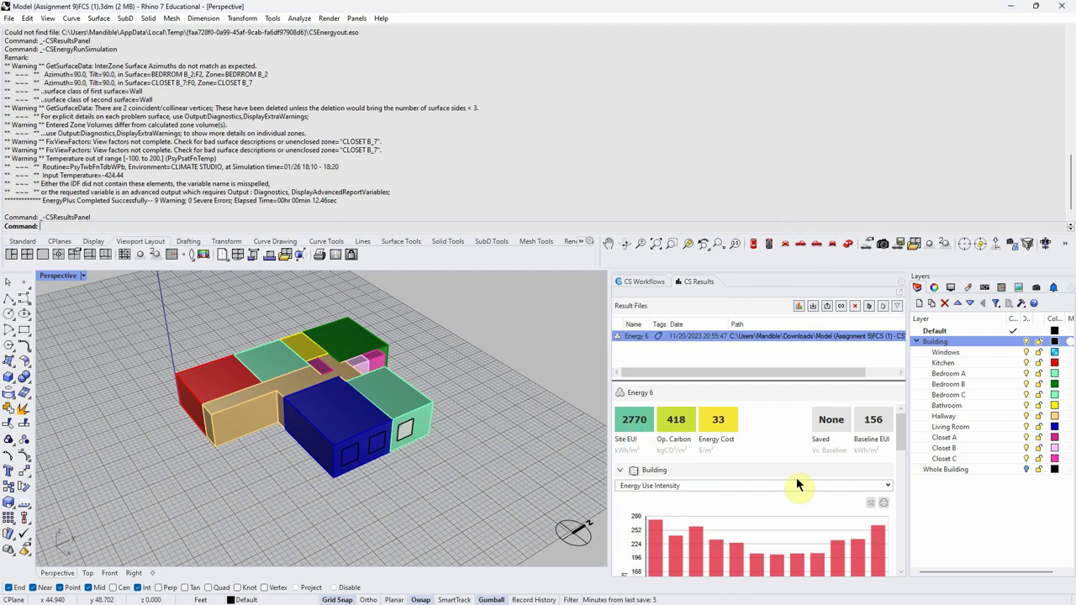
left_click(872, 503)
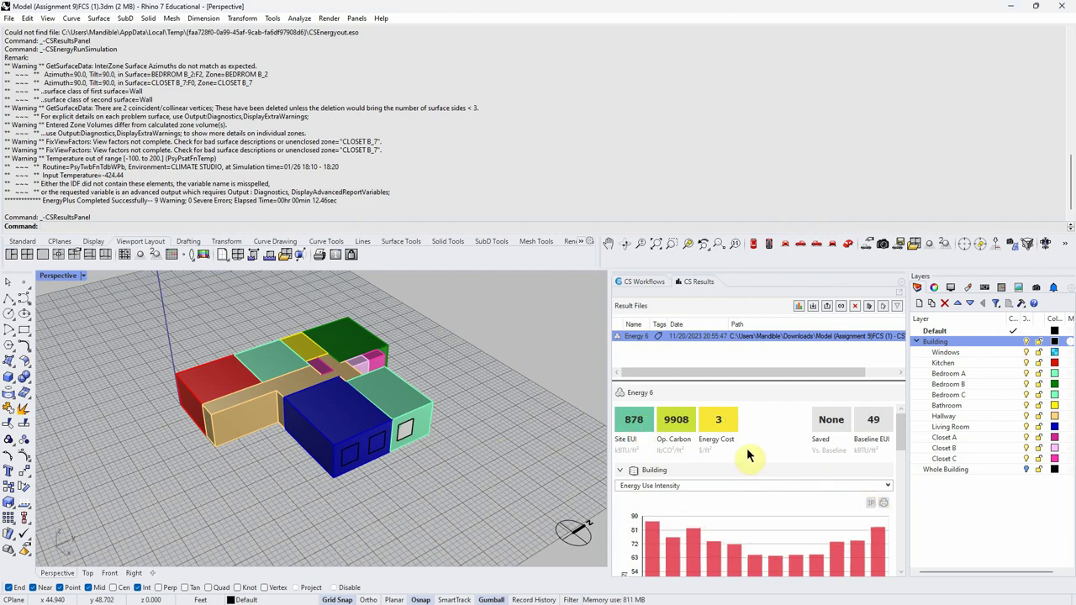
left_click(635, 426)
left_click(876, 425)
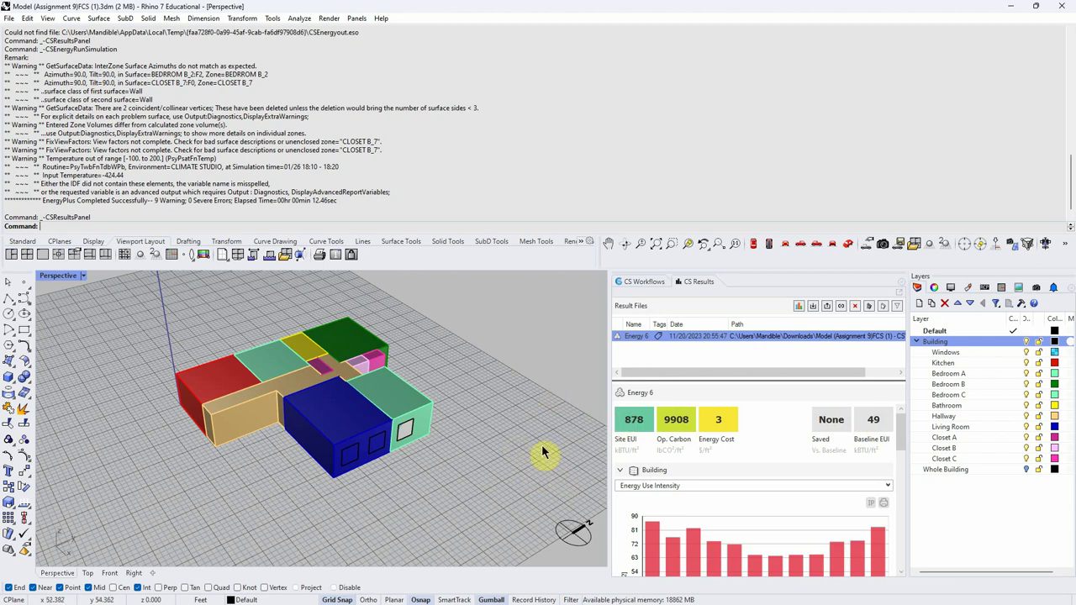
- Review the building's monthly Energy Use Intensity chart, and change the building chart to Energy Flows
right_click_drag(470, 437, 456, 419)
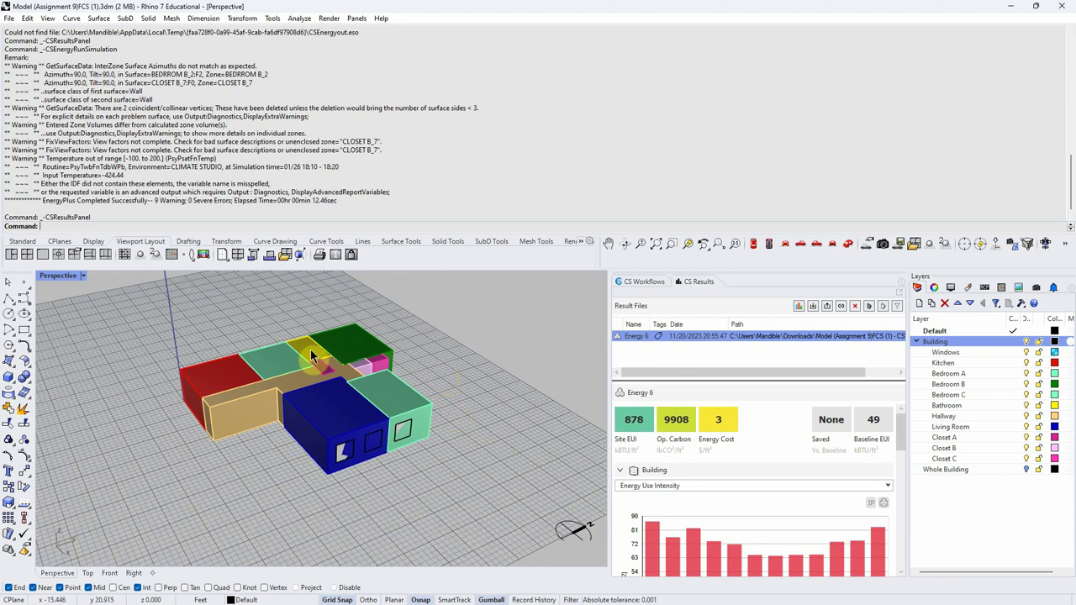
scroll(228, 361, "up", 3)
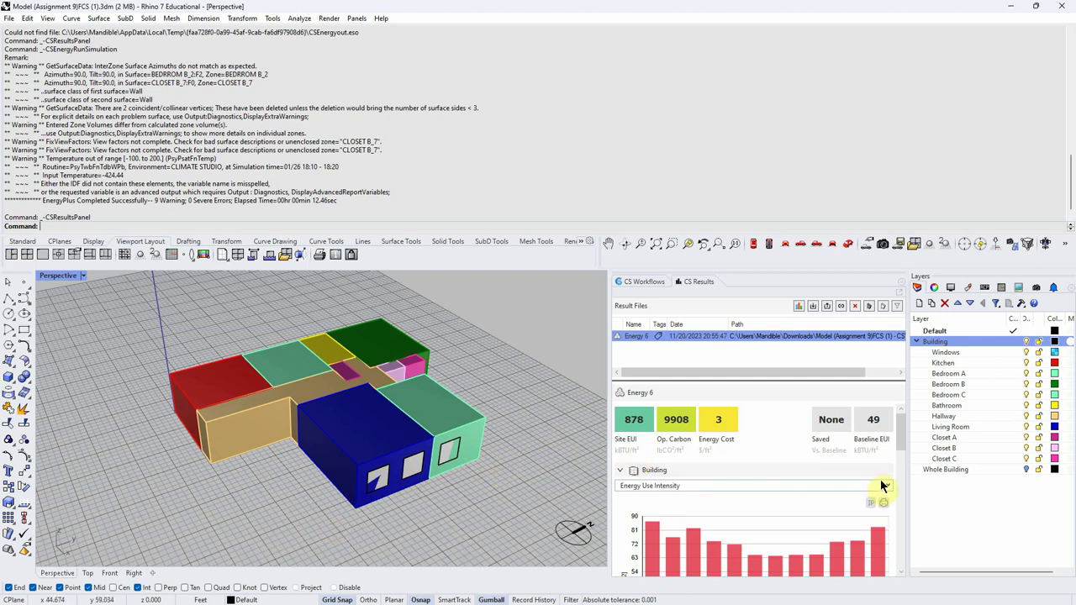
left_click_drag(909, 419, 906, 468)
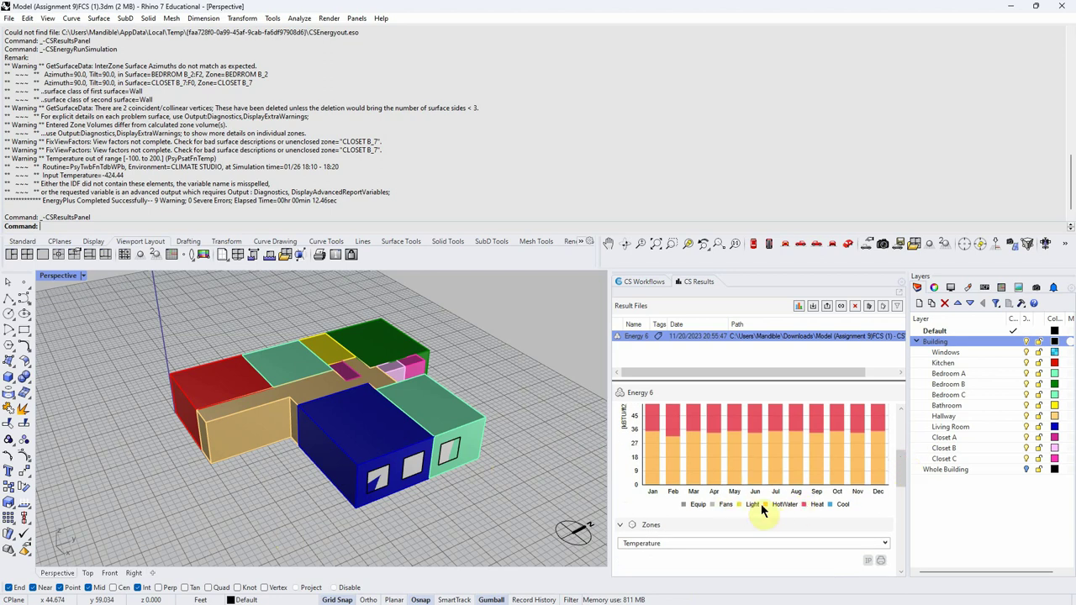
left_click_drag(901, 471, 899, 444)
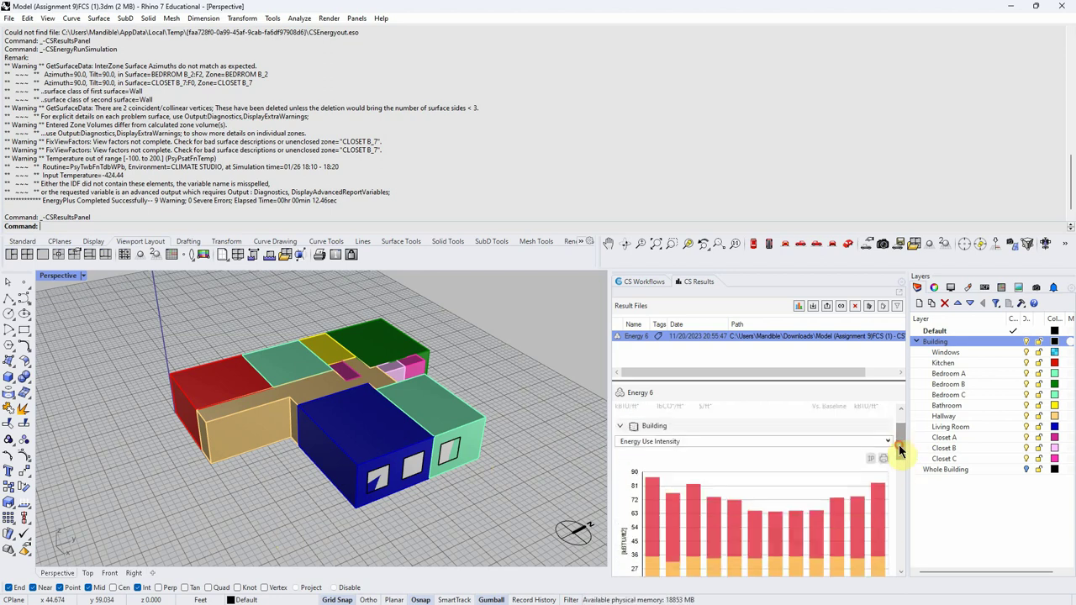
left_click(887, 442)
left_click(683, 481)
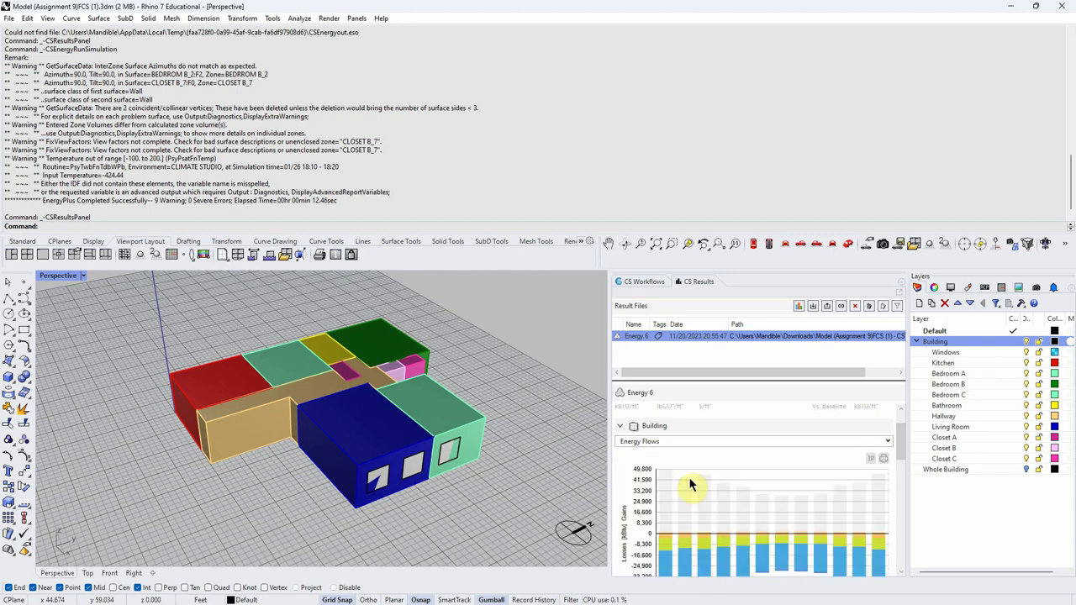
scroll(773, 500, "down", 1)
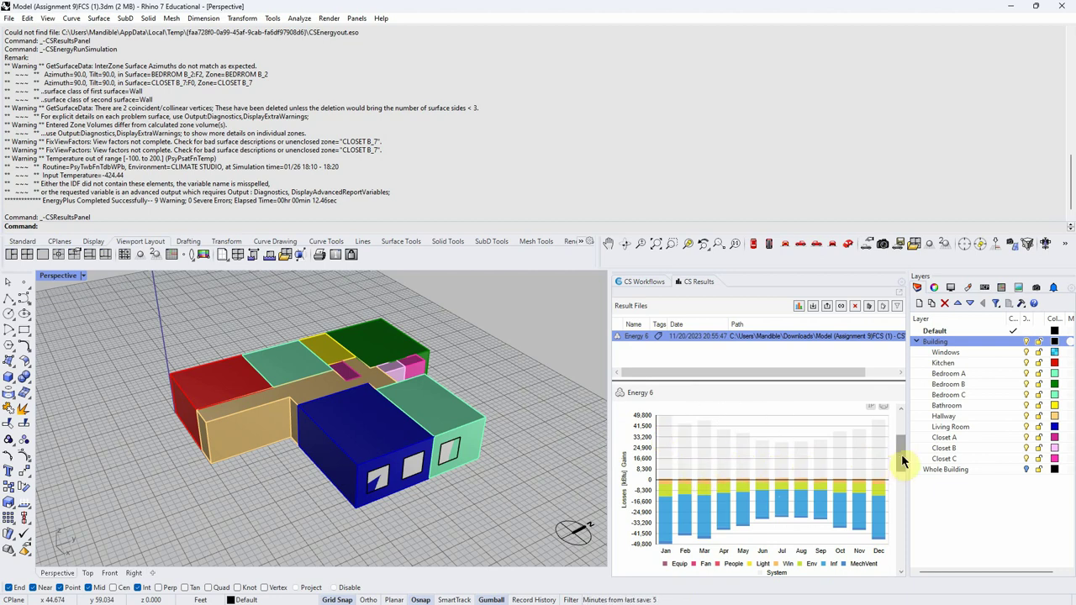
- Examine the small rooms in the model by highlighting Closet B, Closet C, Closet A and the Bathroom volumes
right_click_drag(498, 487, 476, 499)
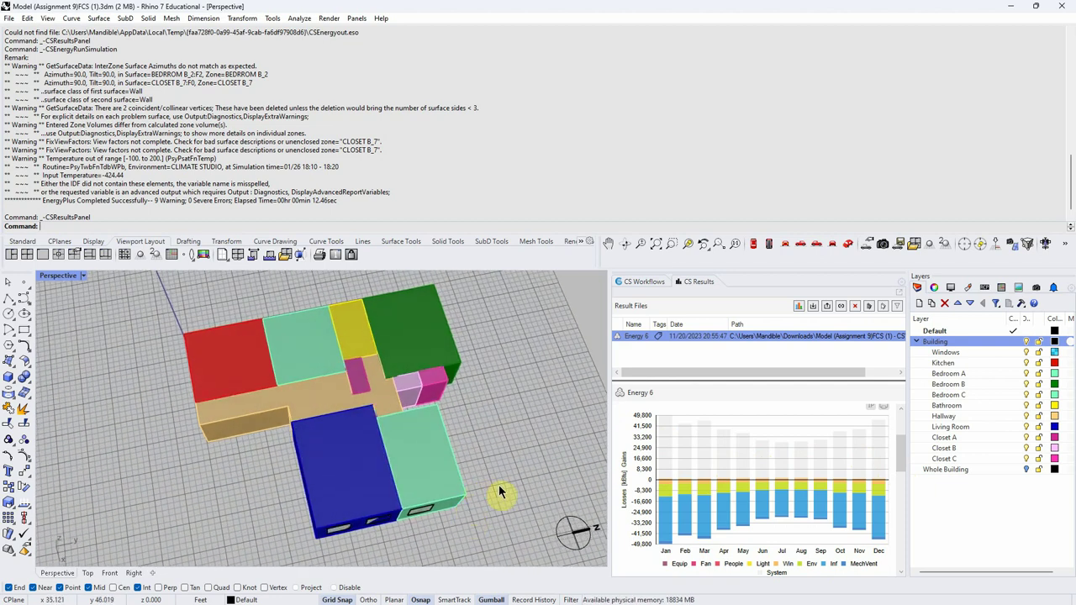
right_click_drag(499, 492, 487, 438)
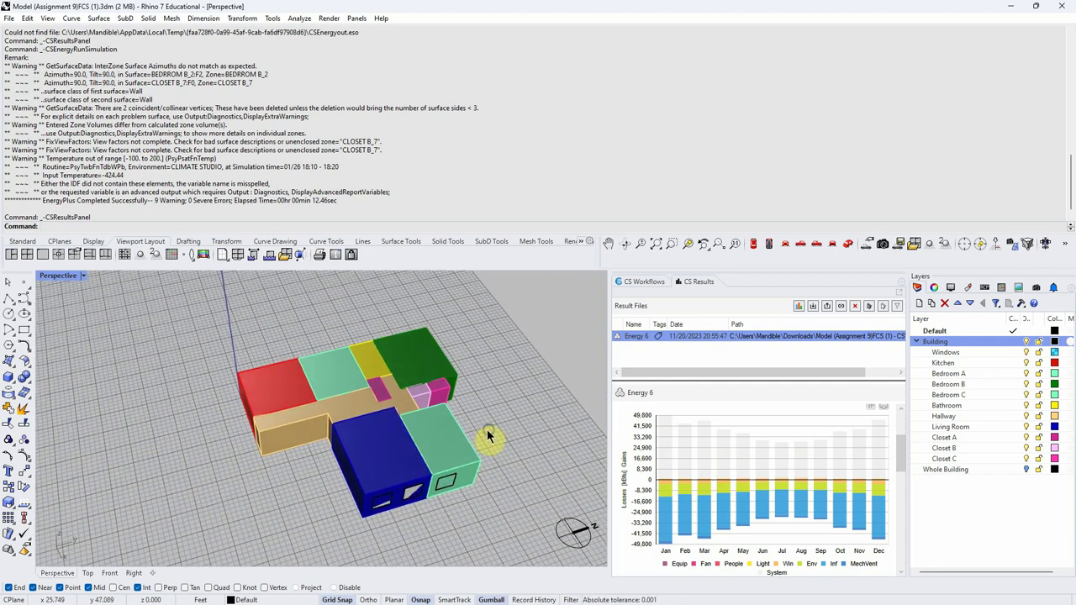
scroll(487, 437, "up", 2)
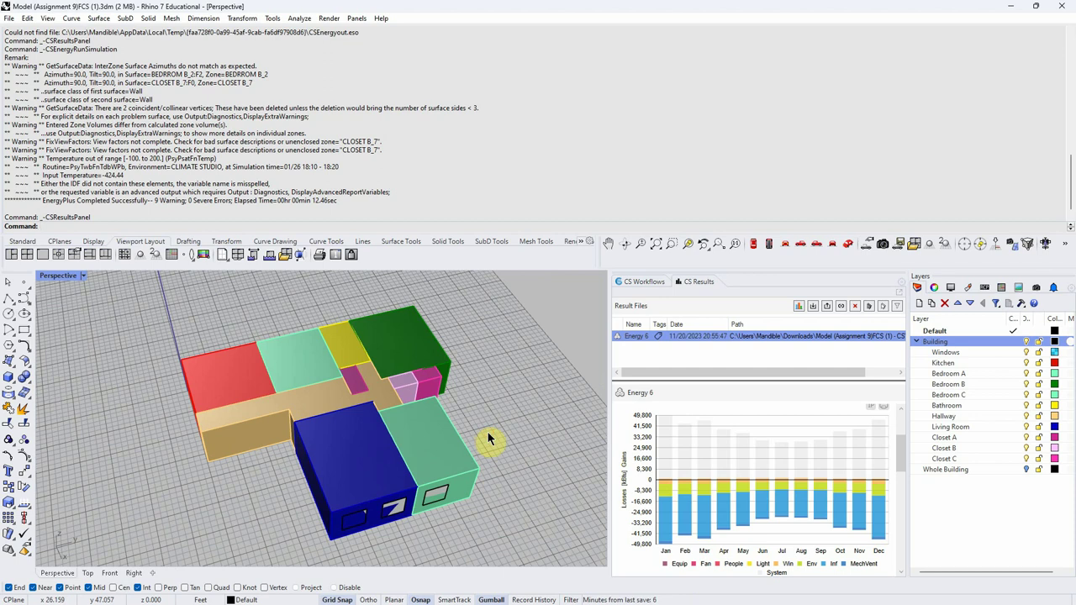
scroll(471, 420, "up", 3)
scroll(412, 374, "up", 2)
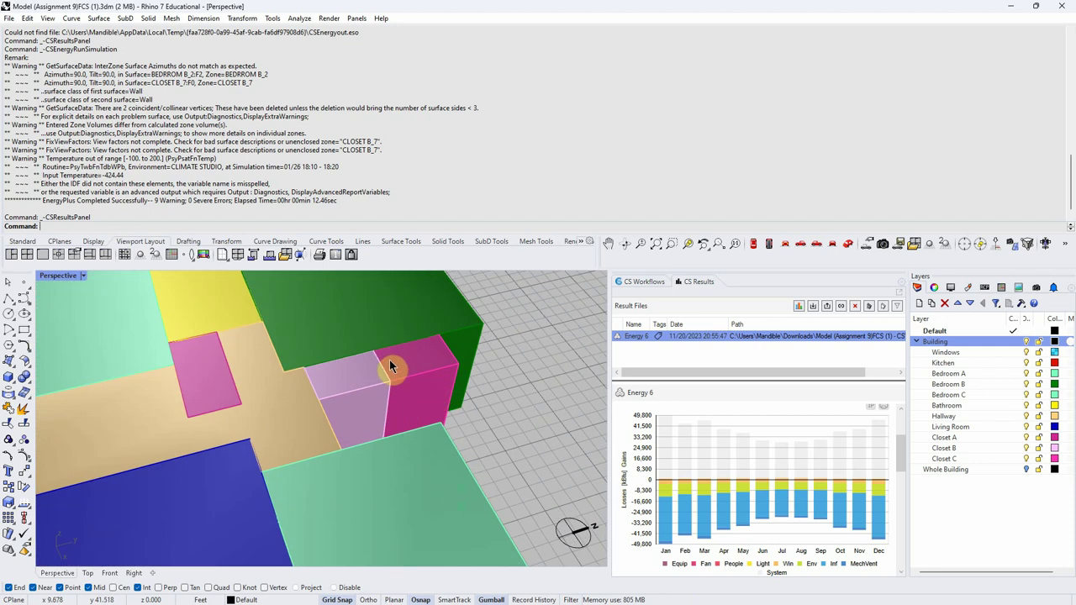
left_click(389, 367)
left_click(348, 387)
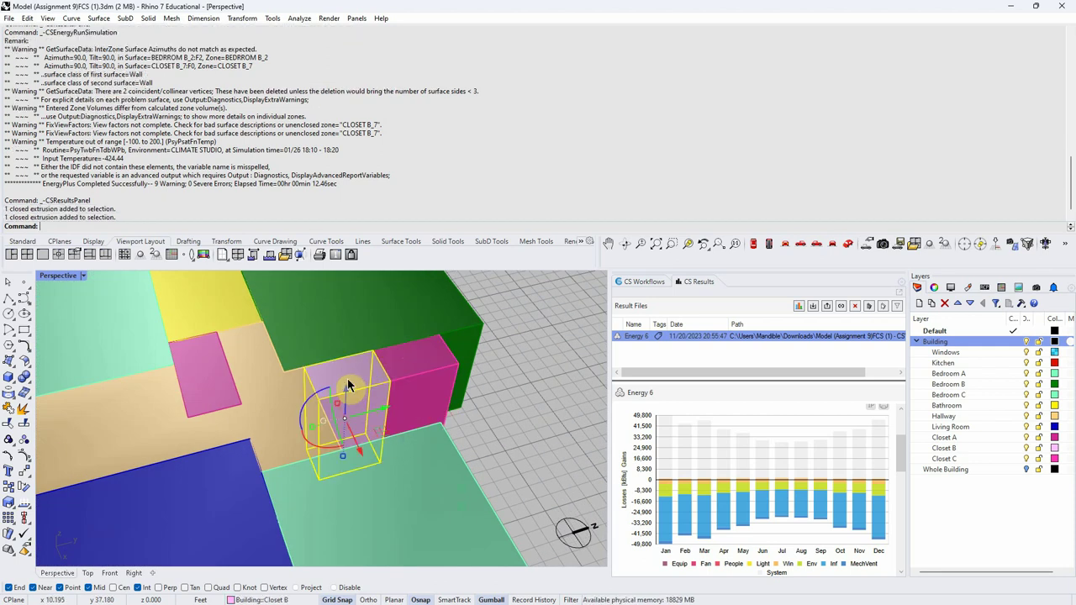
left_click(513, 416)
left_click(431, 382)
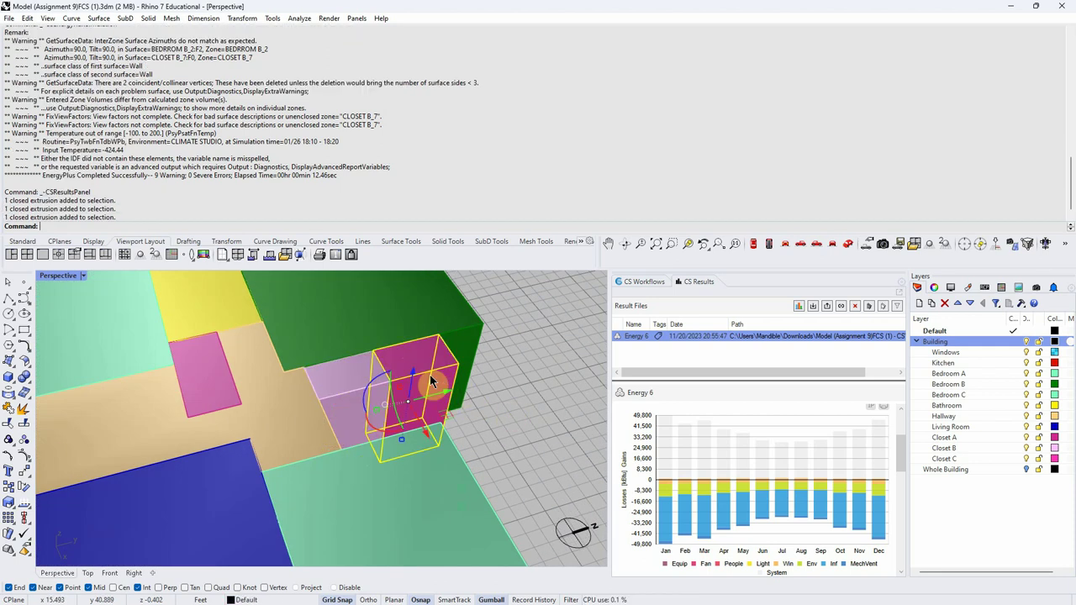
left_click(533, 405)
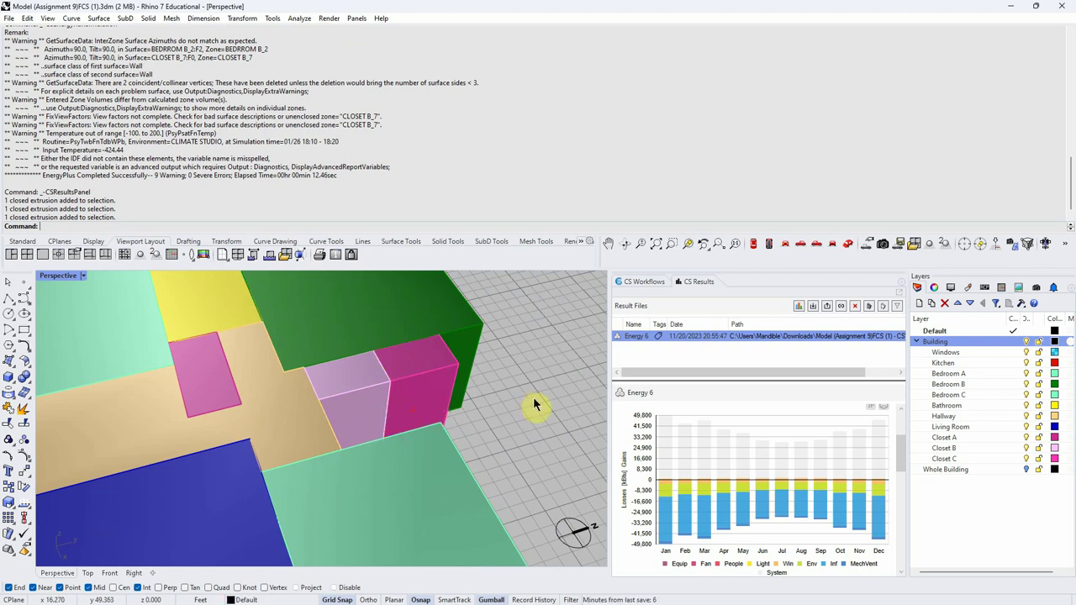
right_click_drag(533, 404, 544, 429)
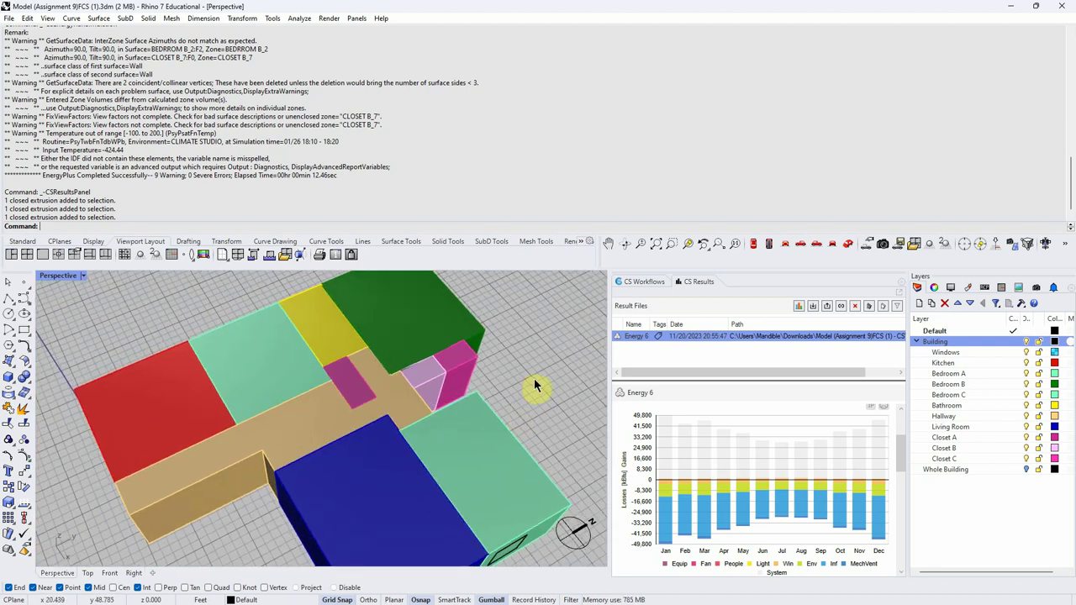
left_click(360, 394)
left_click(334, 354)
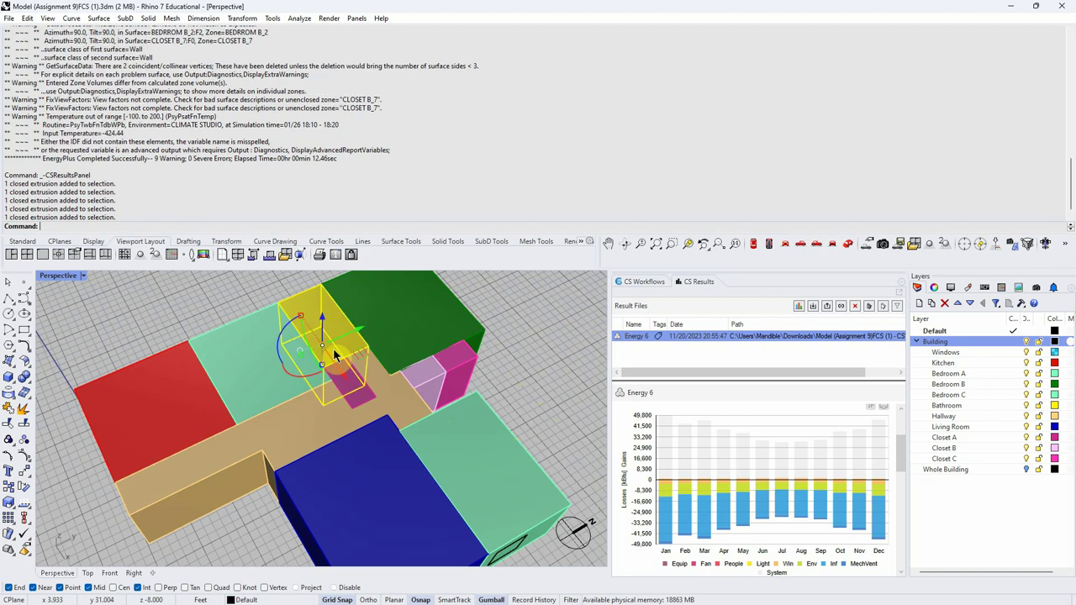
- Measure the width of the Bathroom's exterior wall along its base with a temporary polyline, and cancel the polyline
right_click_drag(264, 373, 448, 344)
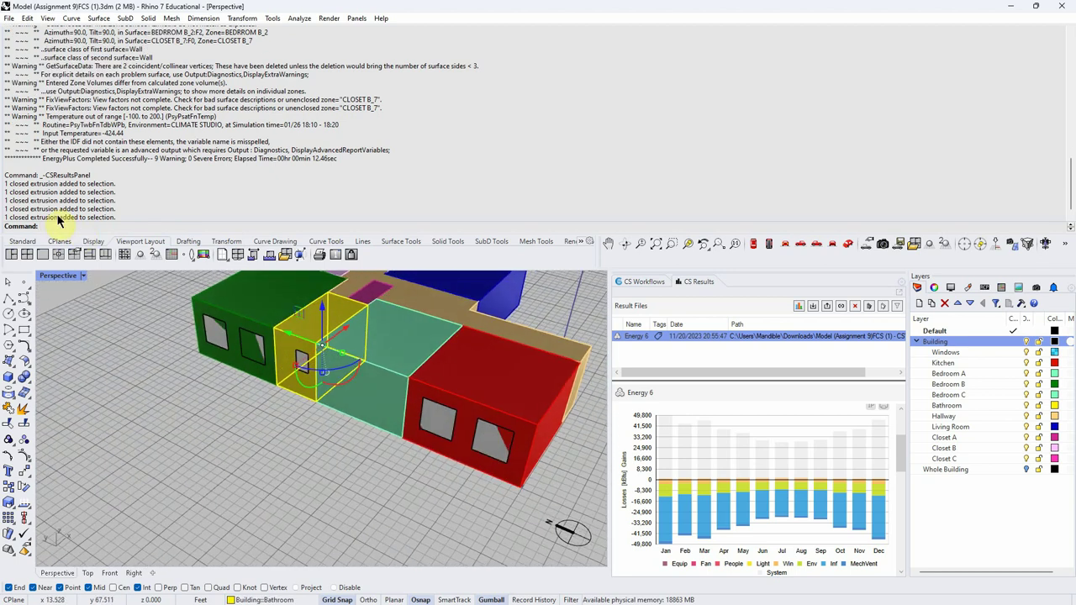
left_click(8, 297)
scroll(261, 358, "up", 3)
scroll(260, 358, "up", 3)
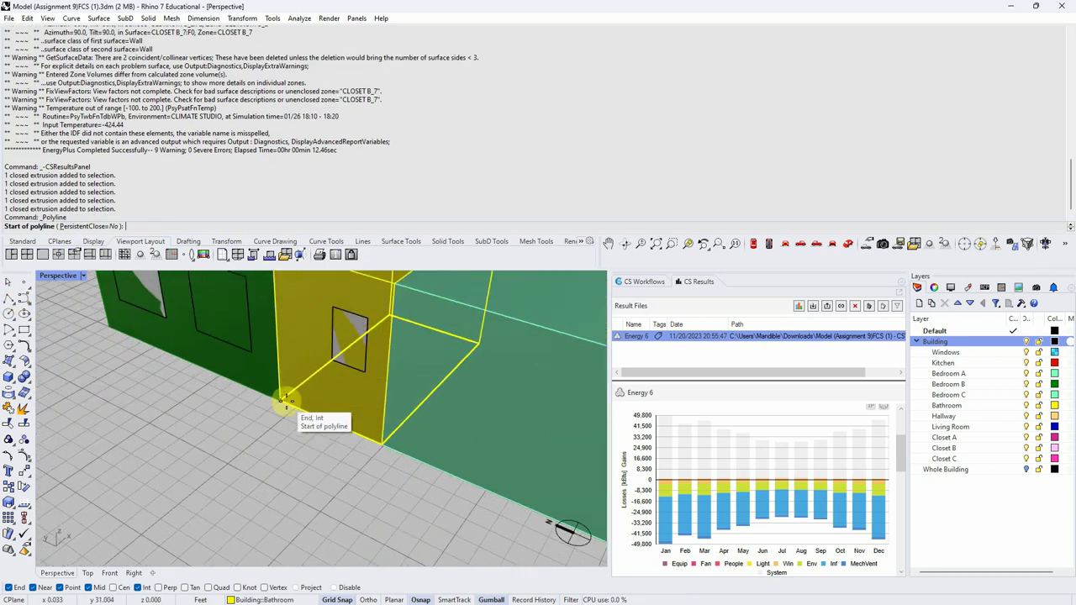
left_click(281, 400)
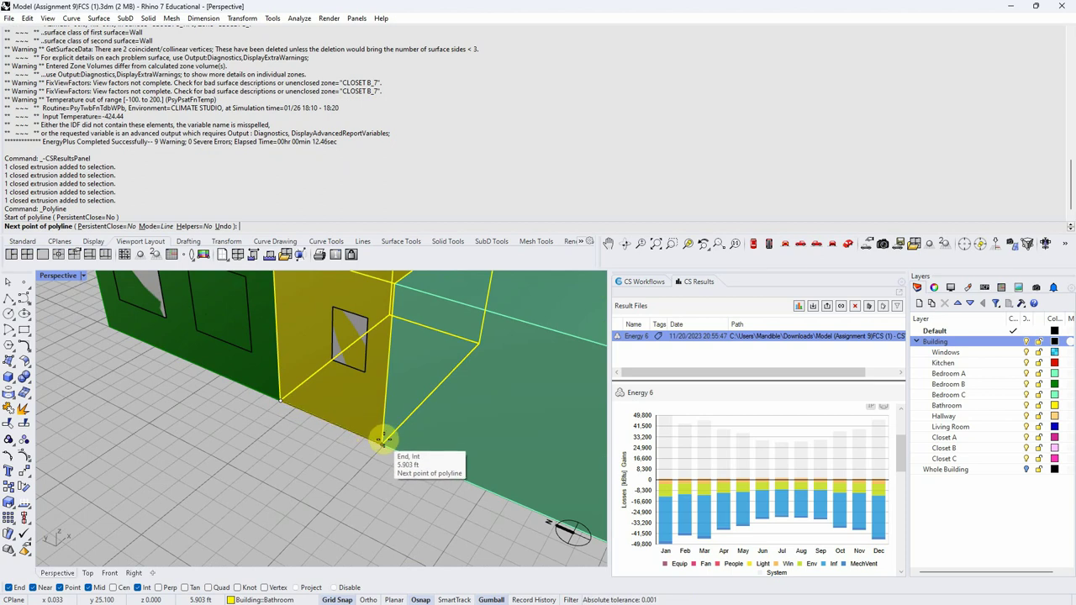
scroll(380, 439, "down", 2)
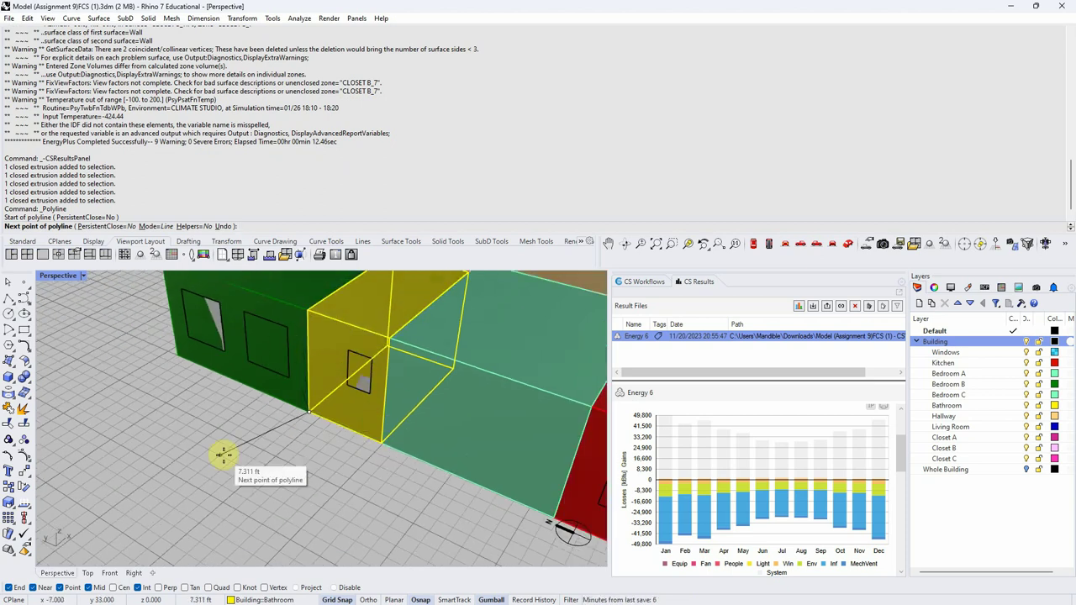
key("Escape")
scroll(360, 423, "down", 5)
key("Escape")
- Return to the thermal analysis workflow and delete all ten zones, from Living Room to Hallway
scroll(379, 456, "up", 3)
scroll(453, 410, "up", 2)
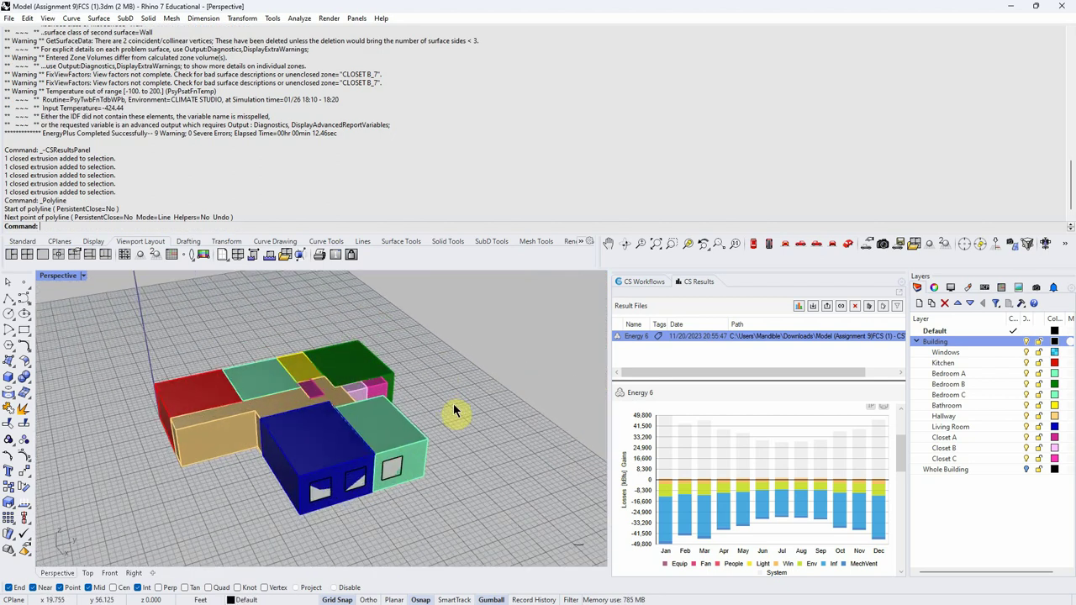
right_click_drag(454, 410, 459, 411)
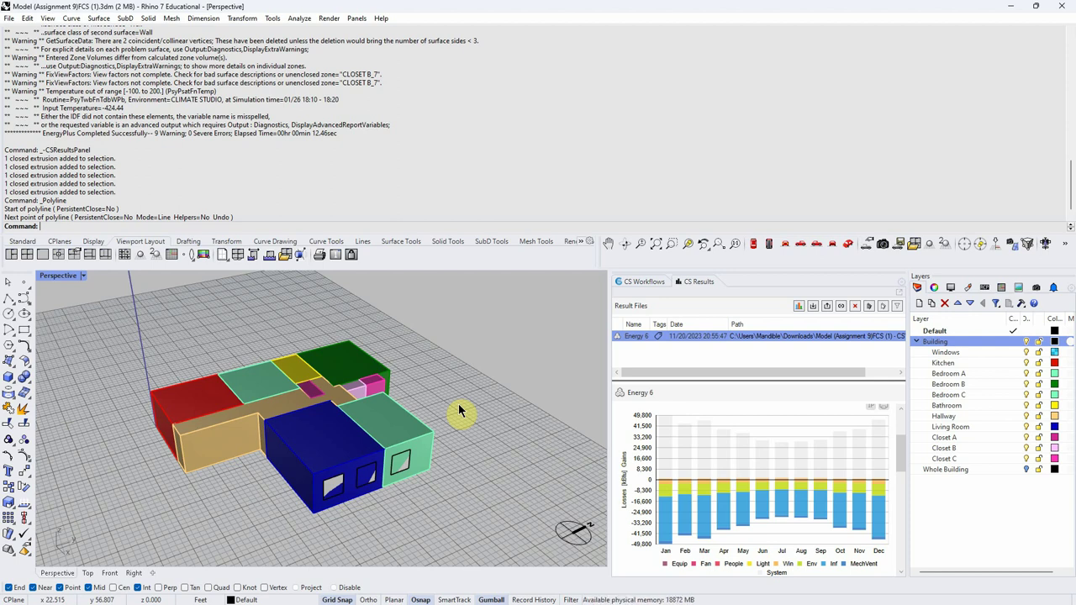
right_click_drag(477, 466, 474, 475)
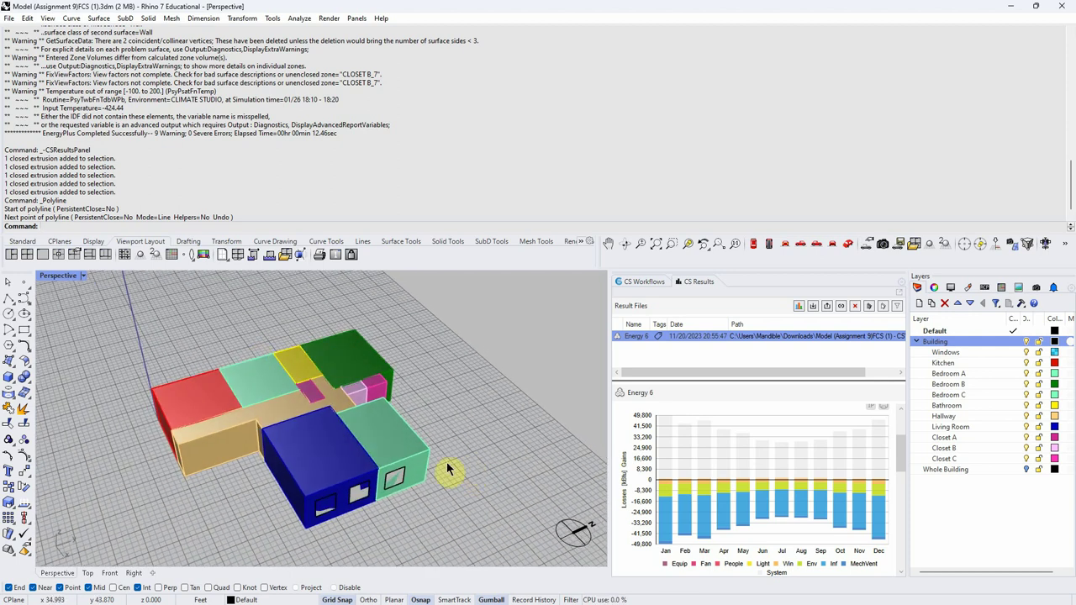
left_click(655, 283)
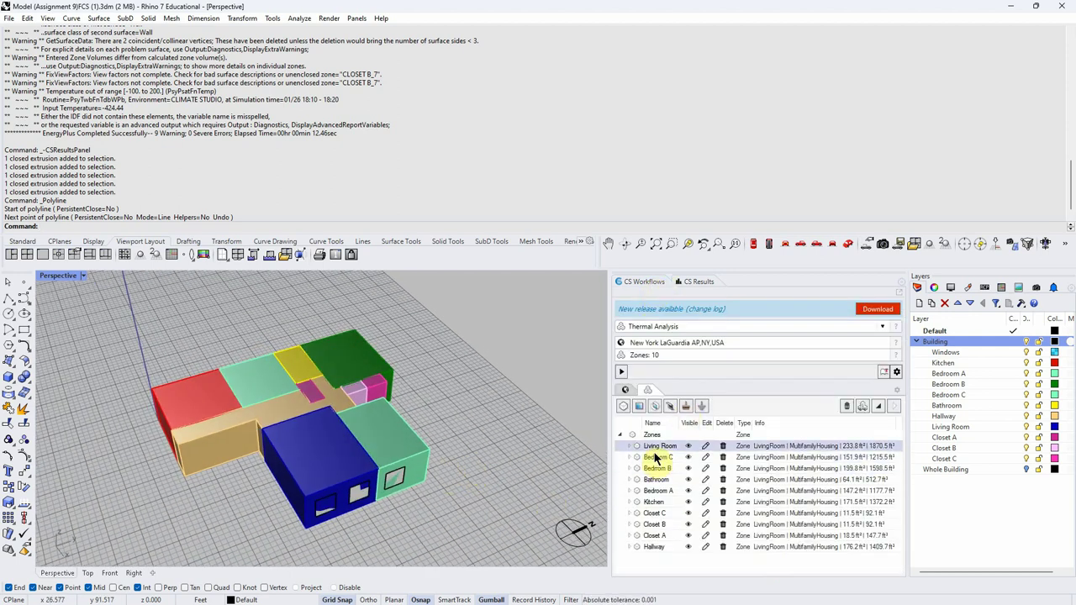
right_click_drag(509, 463, 501, 476)
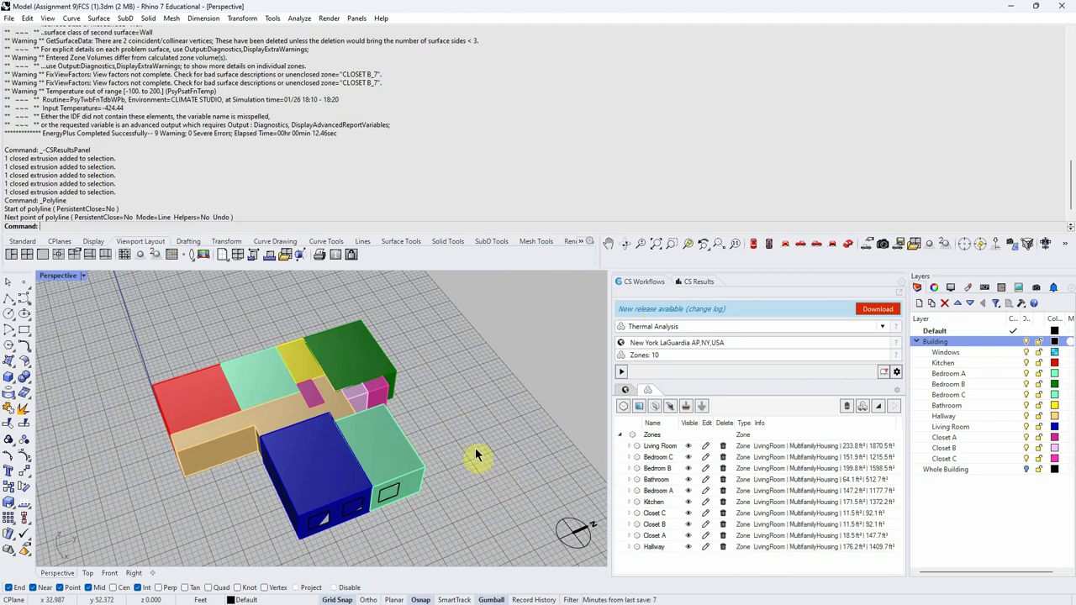
right_click_drag(480, 452, 480, 435)
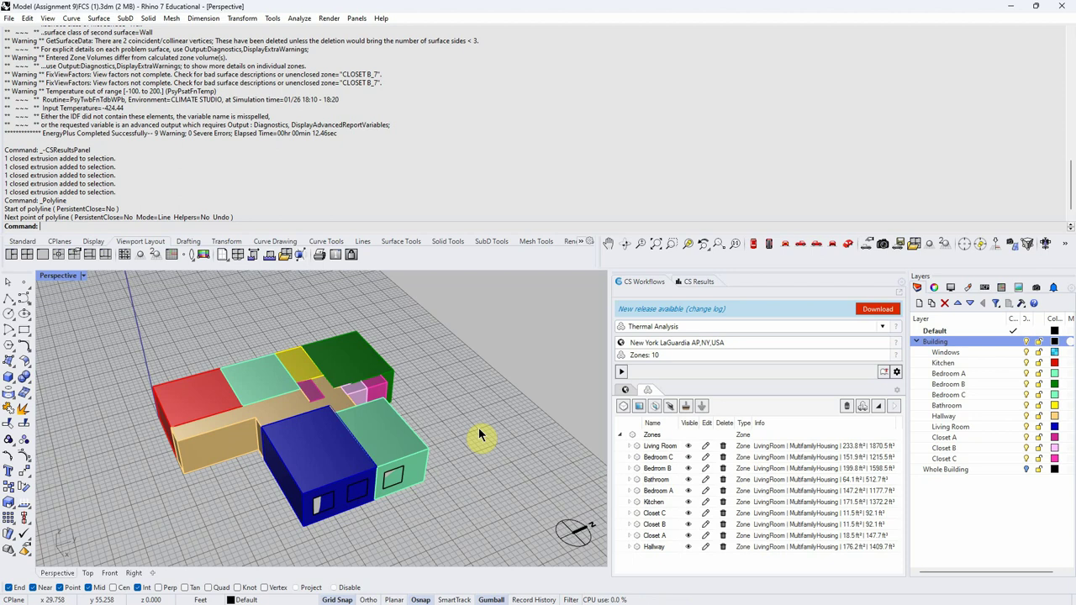
left_click(660, 446)
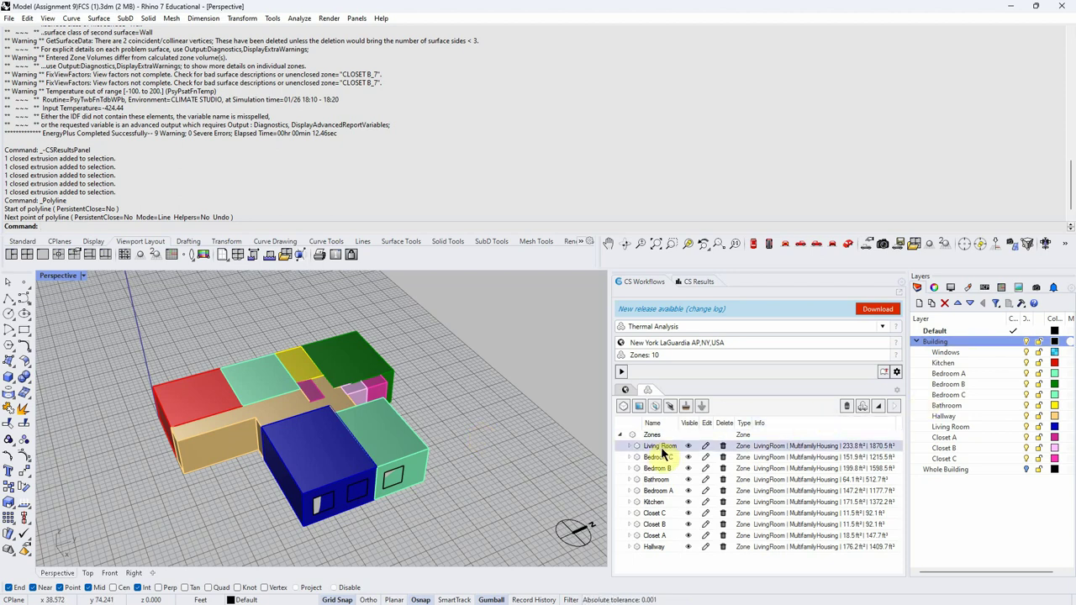
left_click(672, 546, "shift")
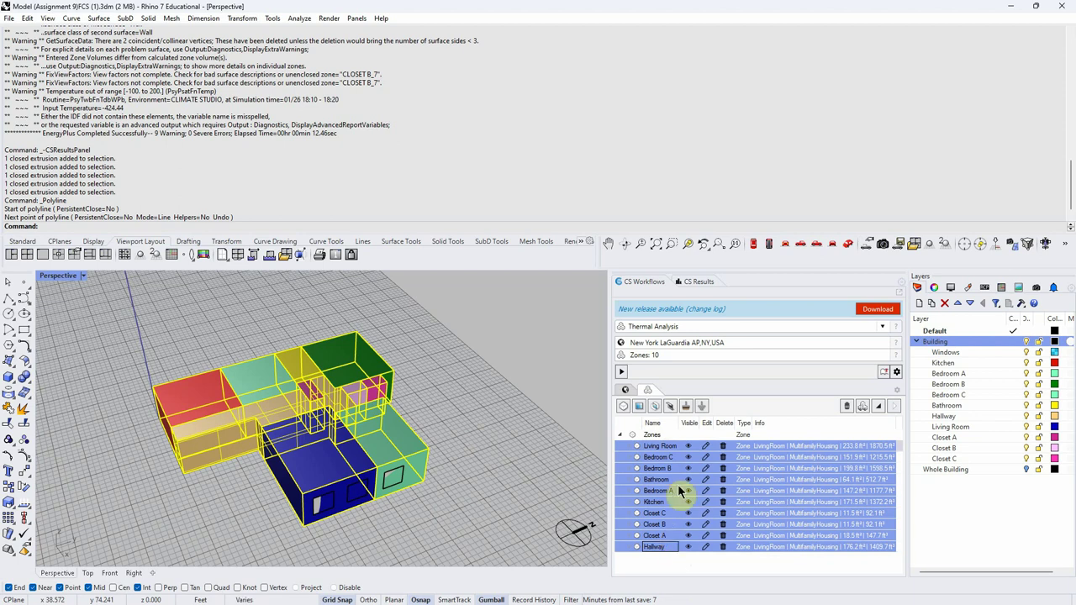
left_click(722, 456)
left_click(518, 332)
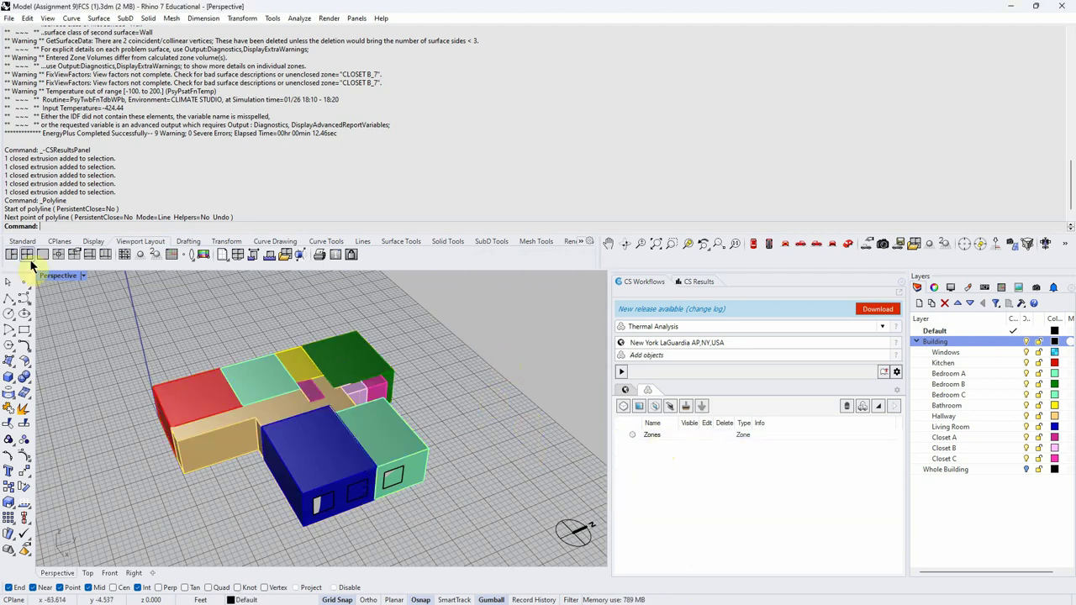
- Set the Perspective viewport's display mode to Wireframe
left_click(82, 275)
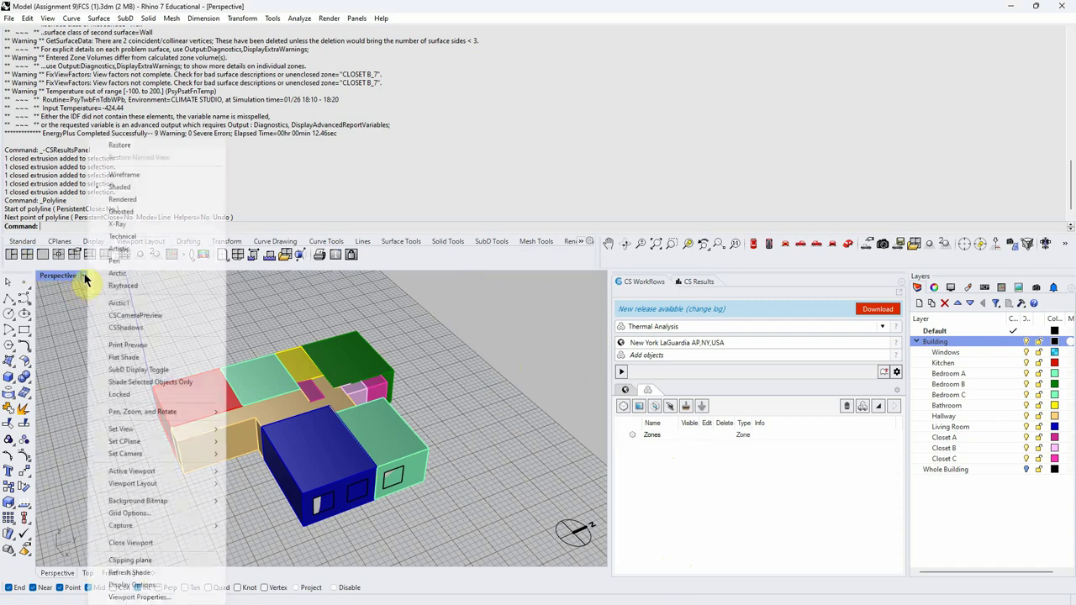
left_click(123, 175)
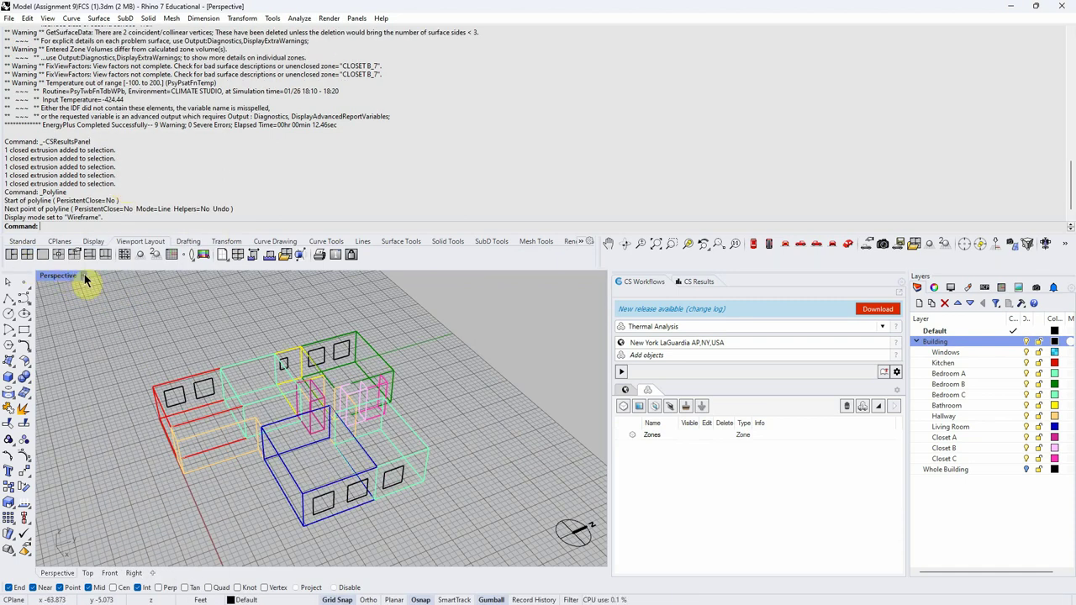
- Set the Perspective viewport's display mode to Shaded and turn on the Whole Building layer
left_click(82, 277)
left_click(121, 188)
left_click(626, 434)
right_click_drag(579, 469, 526, 457)
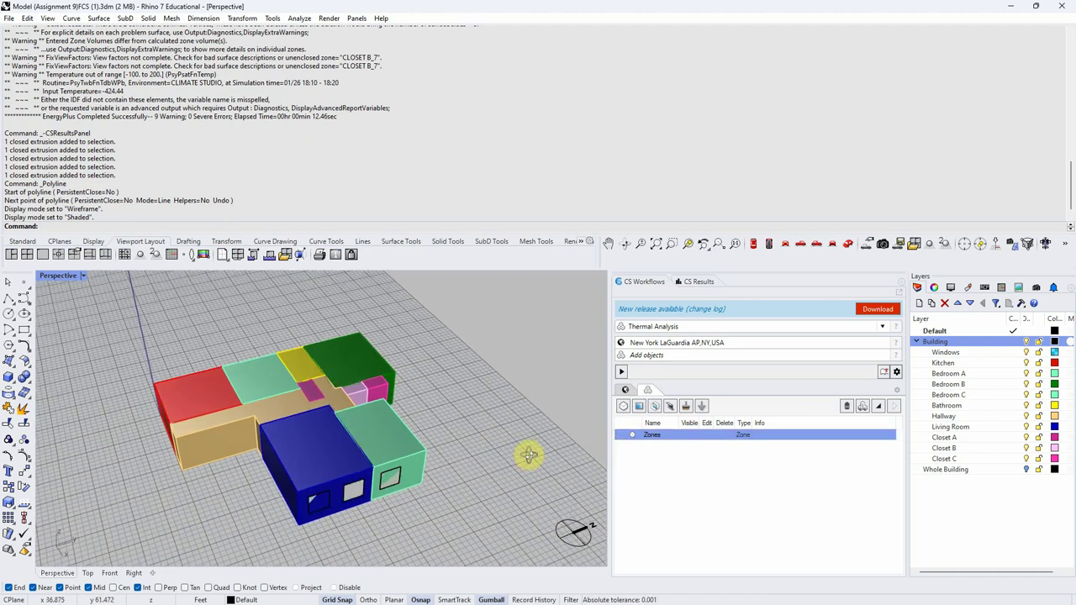
left_click(1027, 470)
right_click_drag(411, 507, 418, 494)
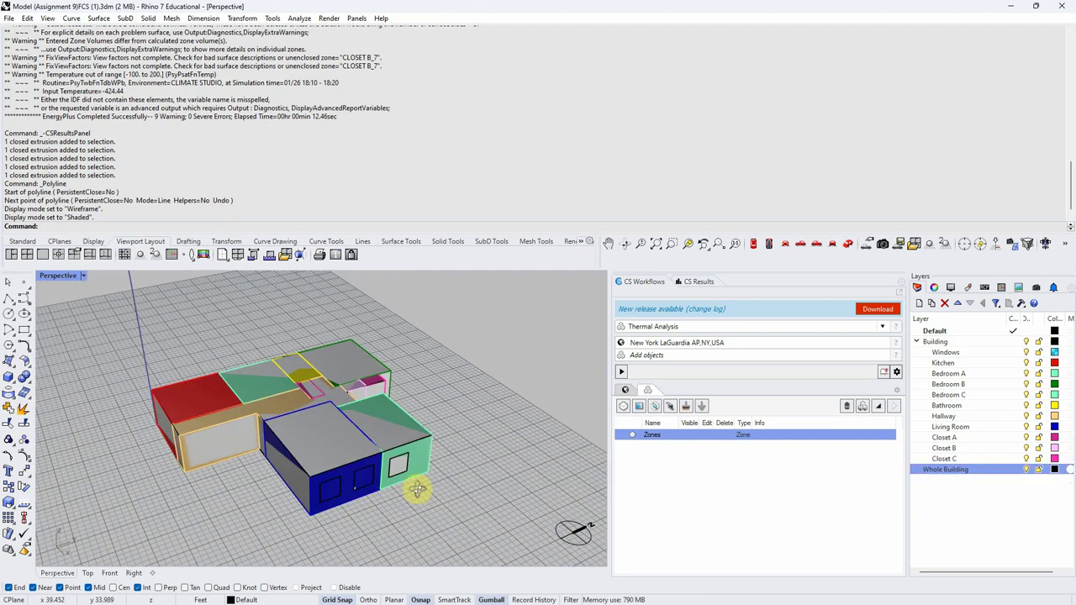
left_click(1026, 342)
right_click_drag(447, 504, 437, 526)
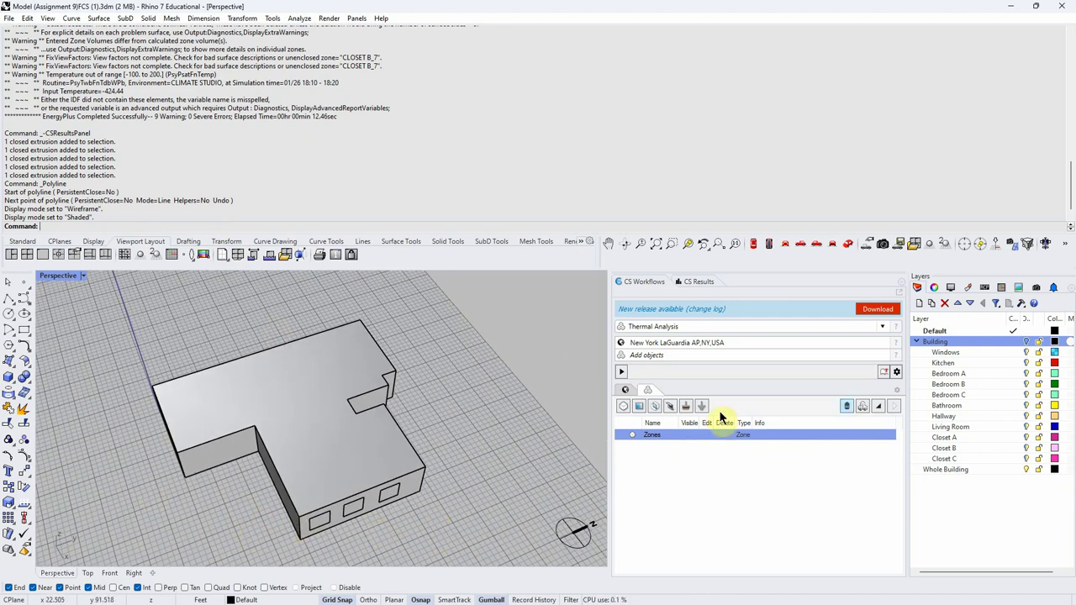
left_click(1027, 341)
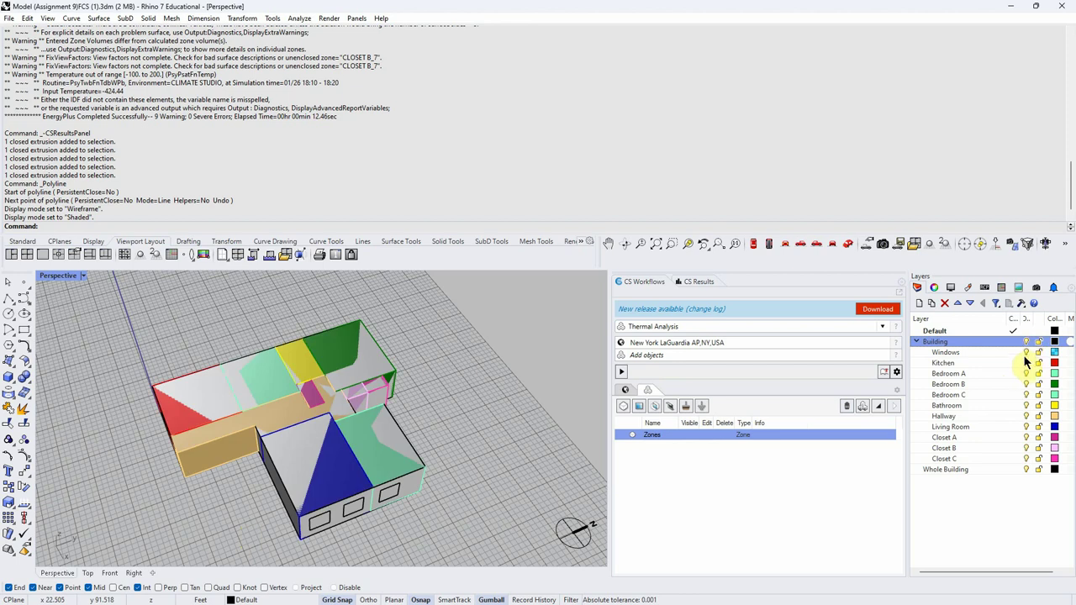
- Hide every sublayer of the Building layer one by one, from Windows and Kitchen down to Closet C
left_click(1025, 352)
left_click(1026, 362)
left_click(1025, 373)
left_click(1026, 384)
left_click(1027, 385)
left_click(1026, 394)
left_click(1025, 384)
left_click(1026, 405)
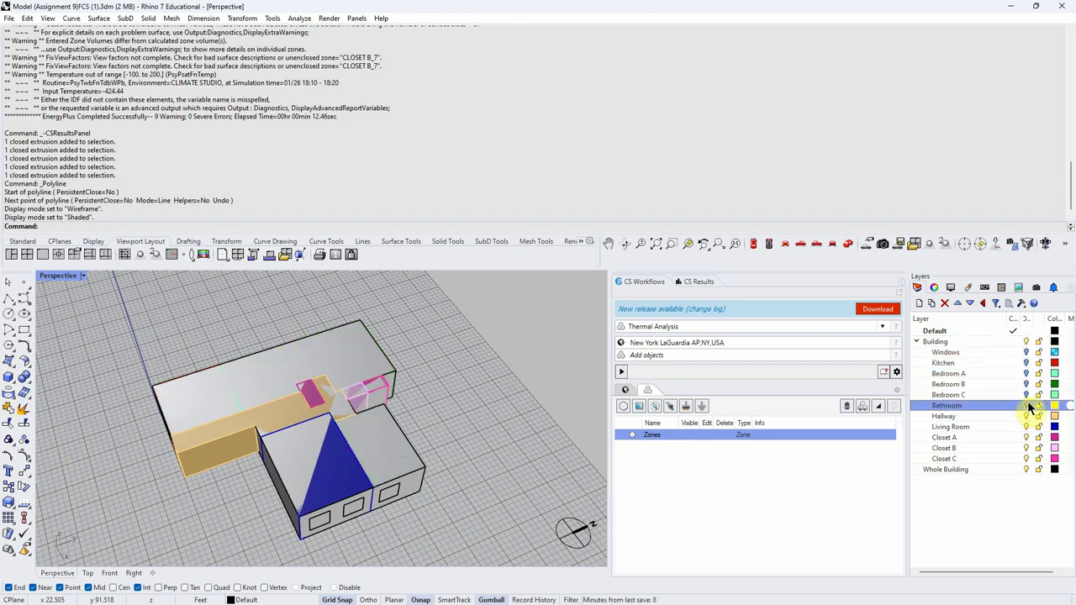
left_click(1025, 416)
left_click(1025, 426)
left_click(1026, 437)
left_click(1025, 448)
left_click(1027, 459)
left_click(1026, 459)
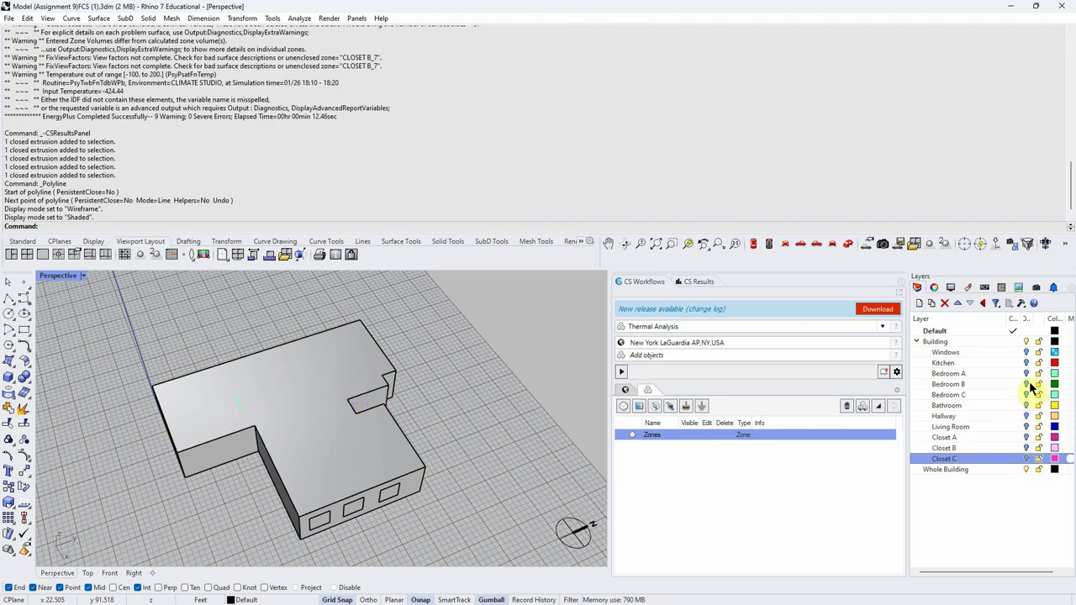
- Compare the Bathroom and Bedroom A, B and C volumes with the whole-building solid by showing and hiding their layers
left_click(1025, 405)
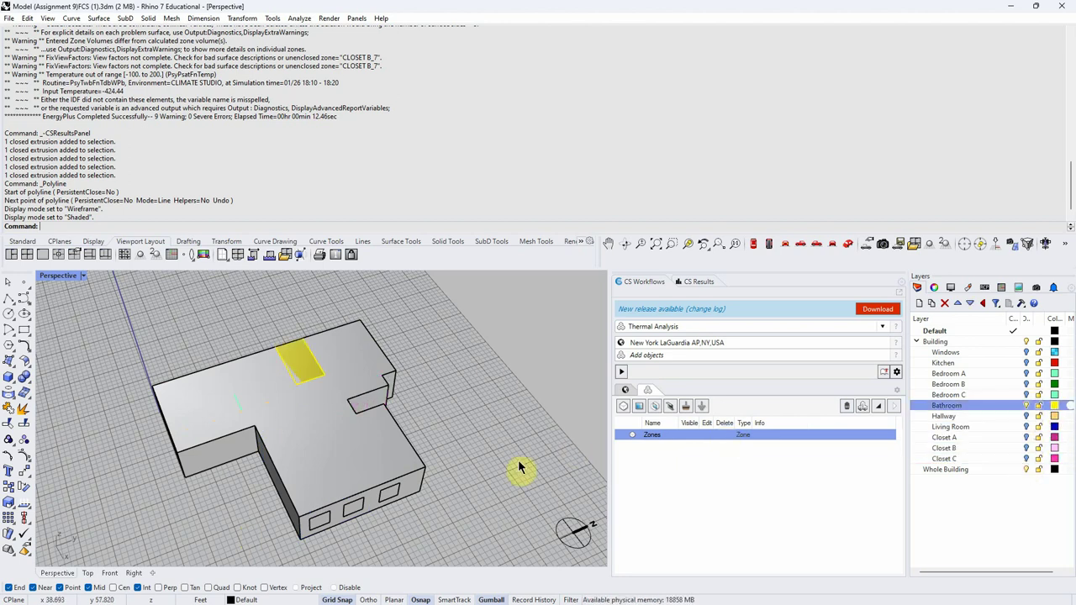
left_click(1025, 405)
left_click(1026, 374)
left_click(1026, 384)
left_click(1026, 394)
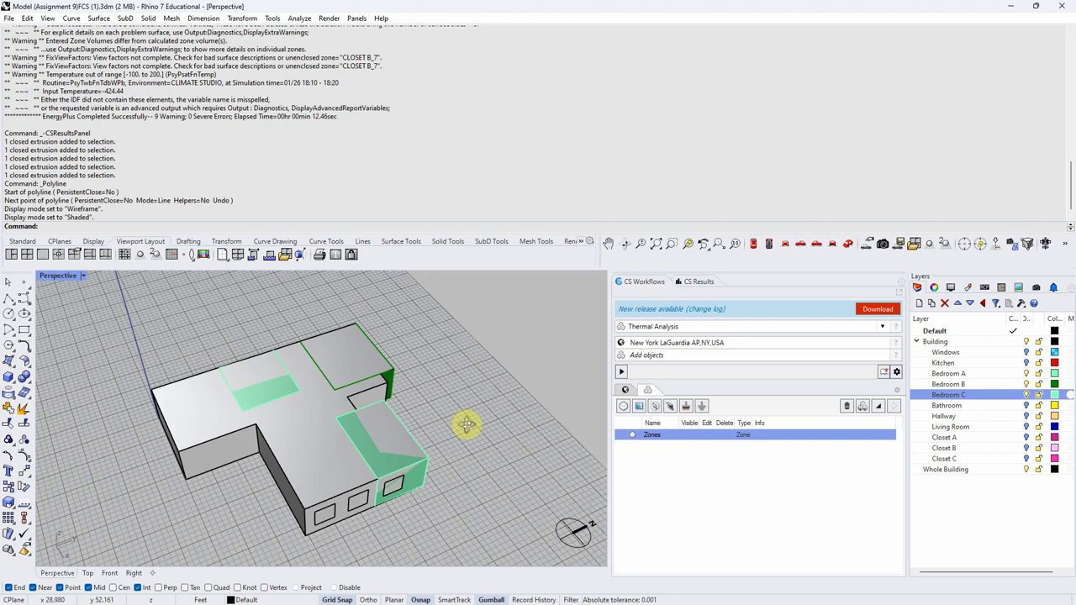
left_click(1025, 384)
left_click(1026, 395)
right_click_drag(480, 428, 463, 418)
scroll(296, 492, "up", 3)
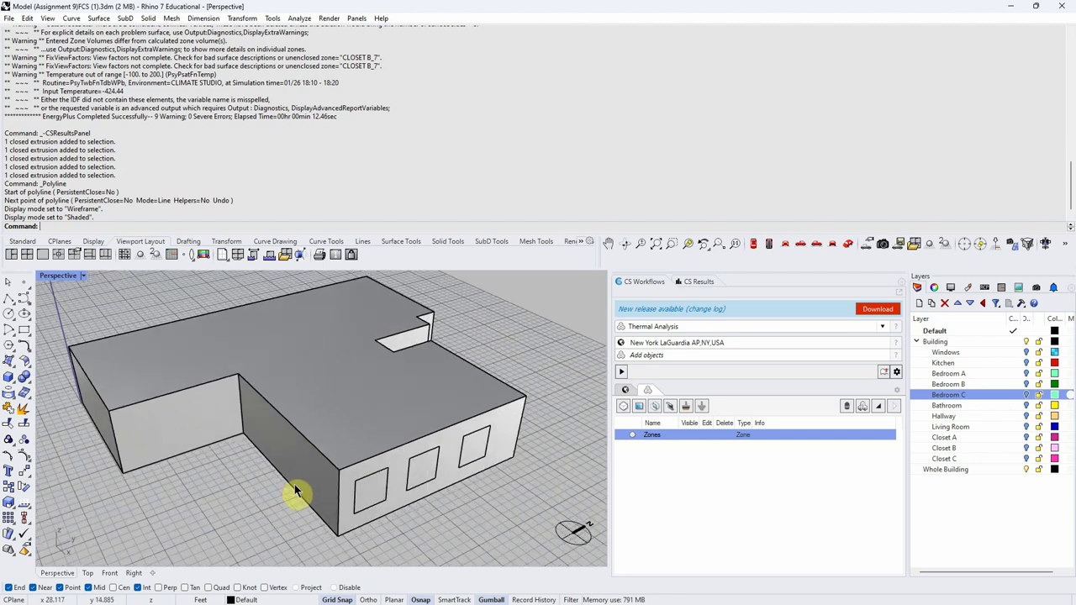
scroll(296, 491, "down", 2)
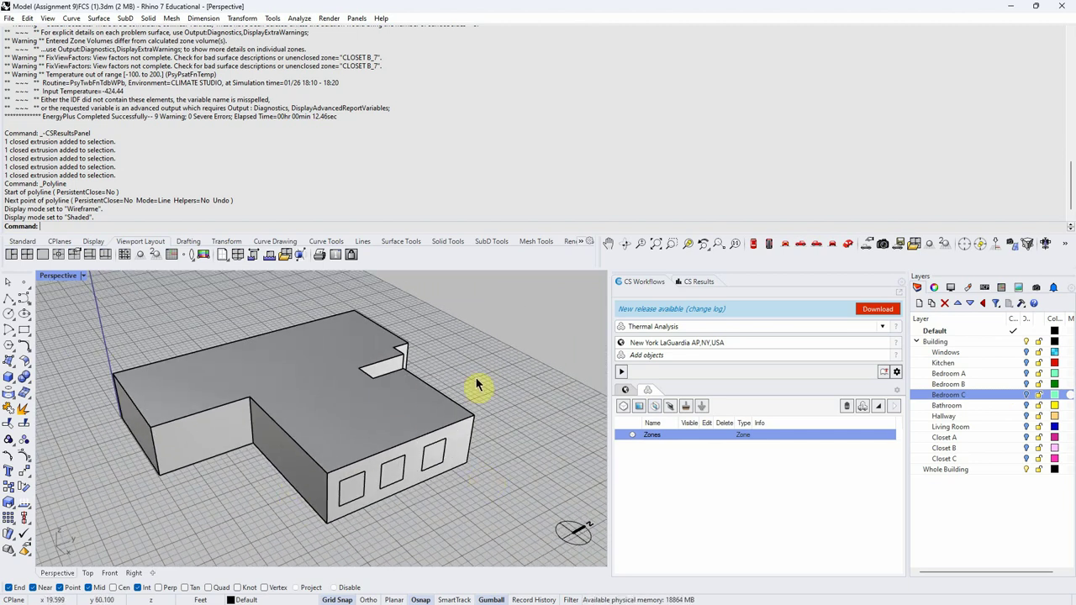
- Create a single thermal zone from the whole-building polysurface using the Residential MultifamilyHousing template
right_click_drag(492, 379, 512, 385)
left_click(412, 432)
left_click(499, 394)
left_click(639, 434)
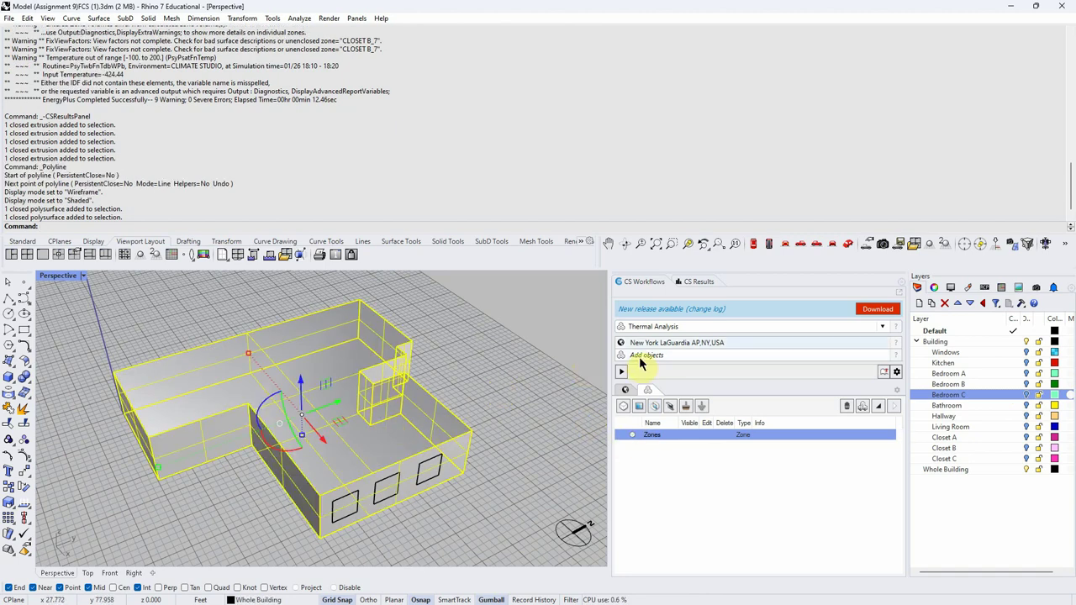
left_click(623, 406)
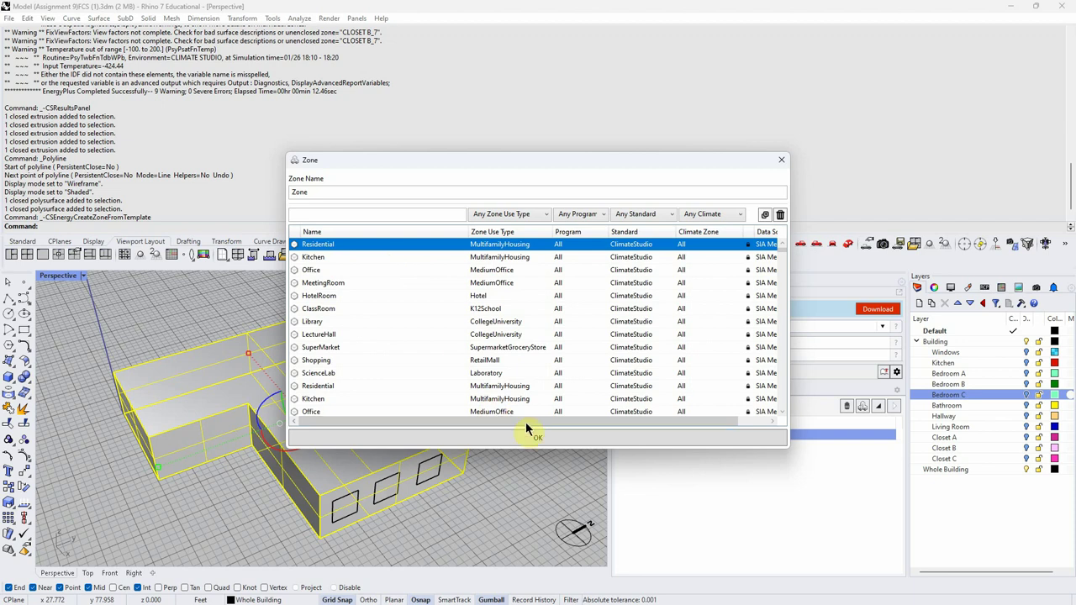
left_click(546, 440)
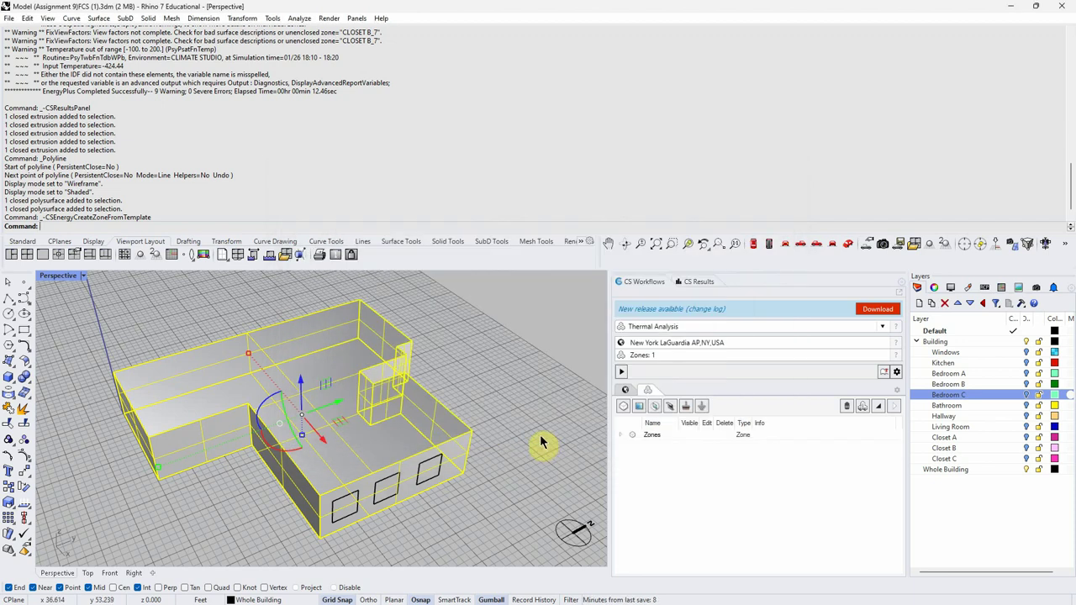
left_click(619, 434)
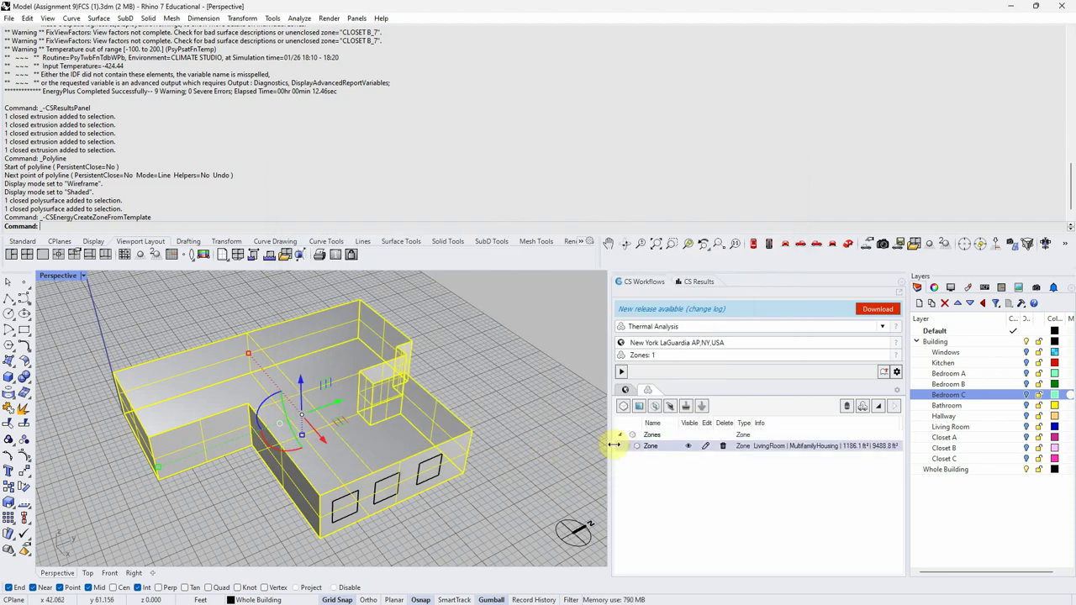
left_click(512, 406)
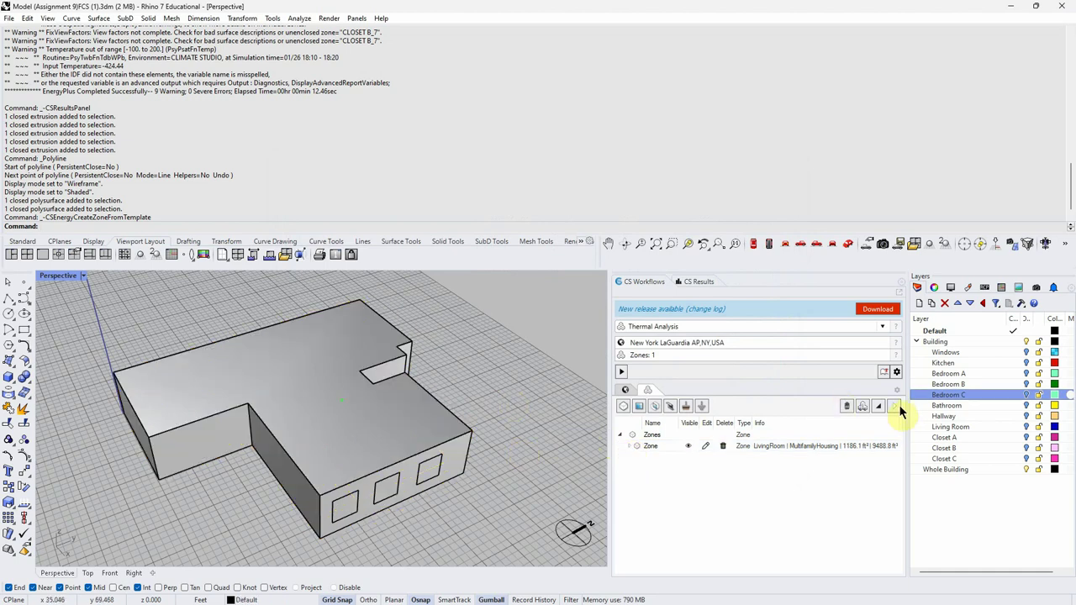
- Turn on the Windows layer and try to add all of its objects to the zone as window geometry
left_click(963, 353)
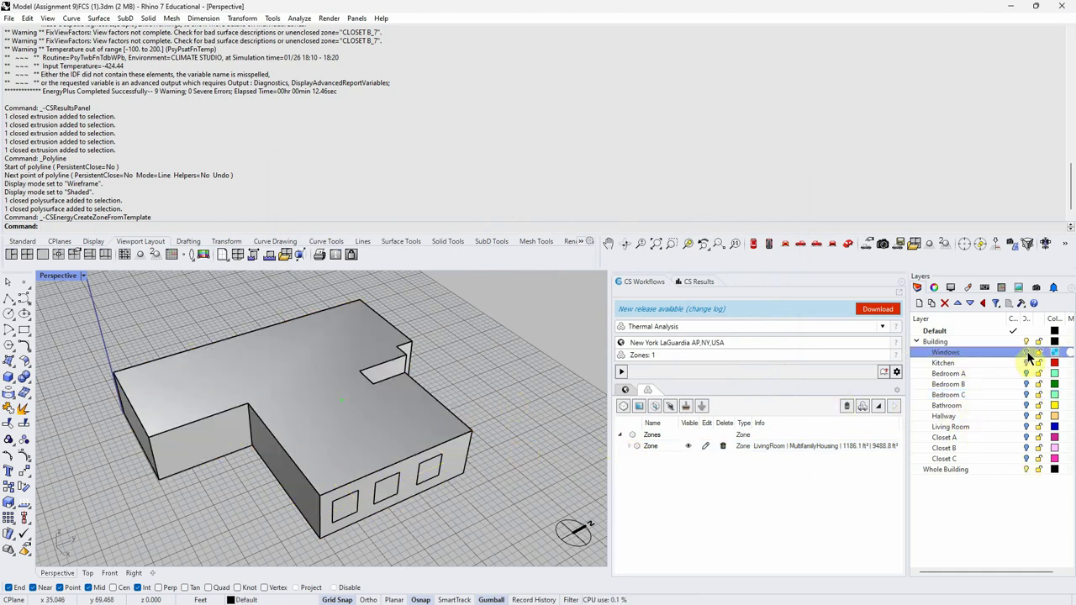
right_click(954, 352)
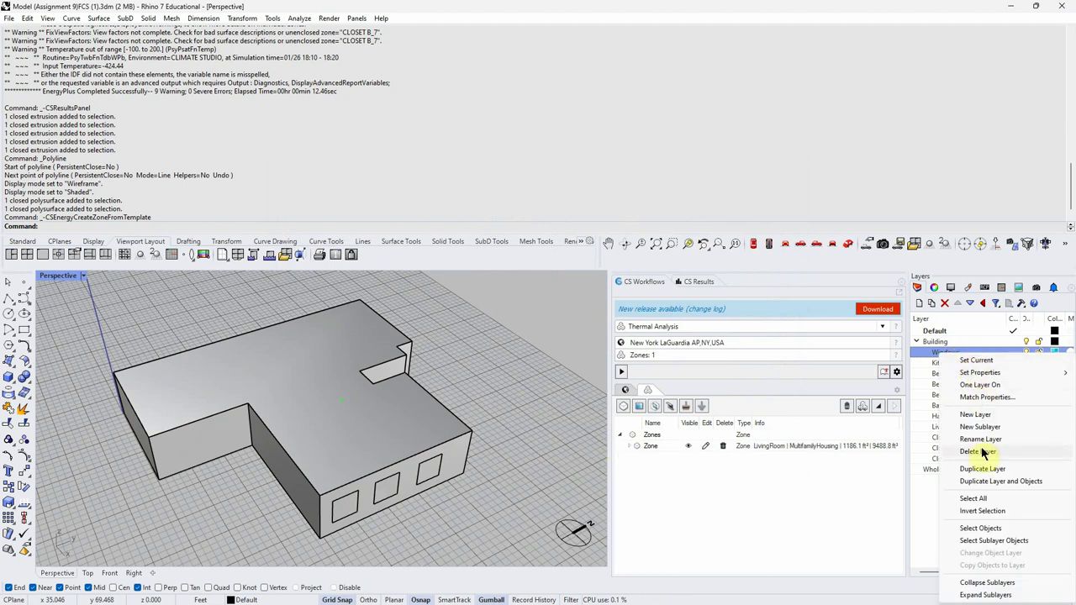
left_click(979, 528)
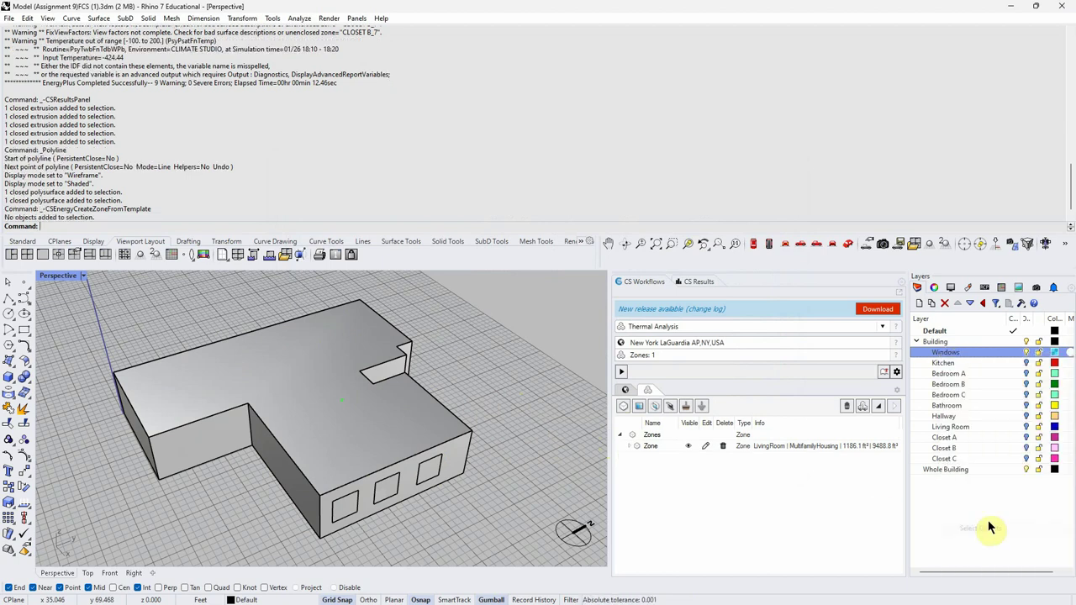
left_click(639, 408)
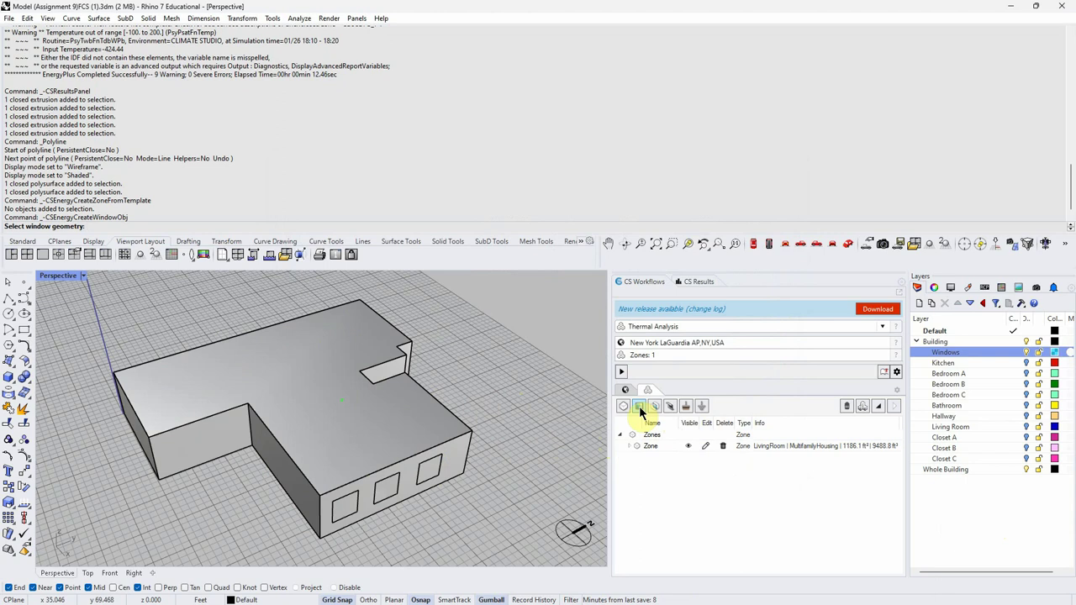
left_click(649, 445)
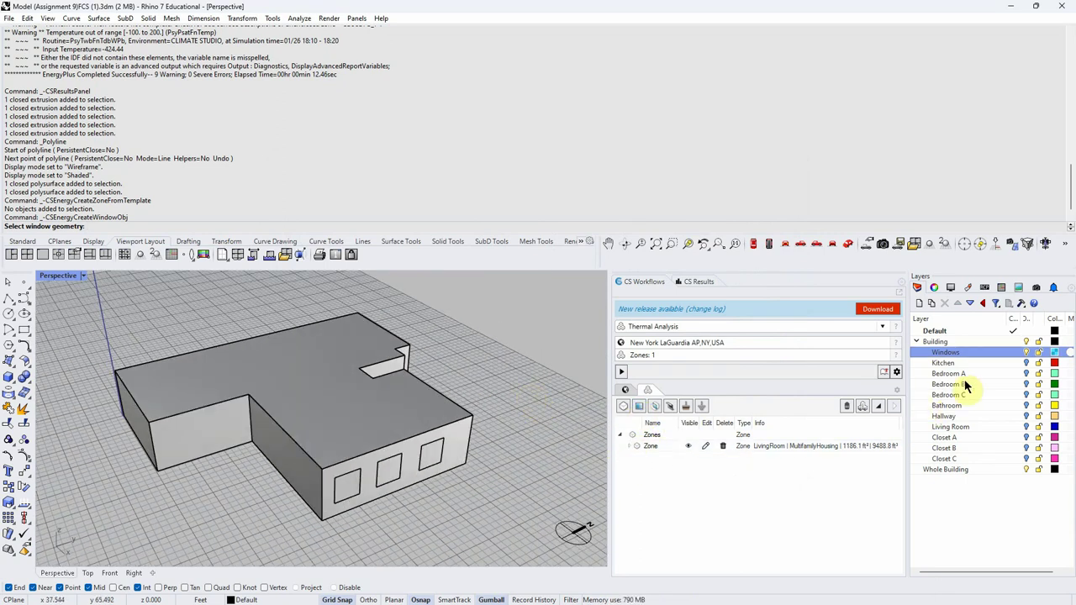
right_click(950, 353)
left_click(973, 284)
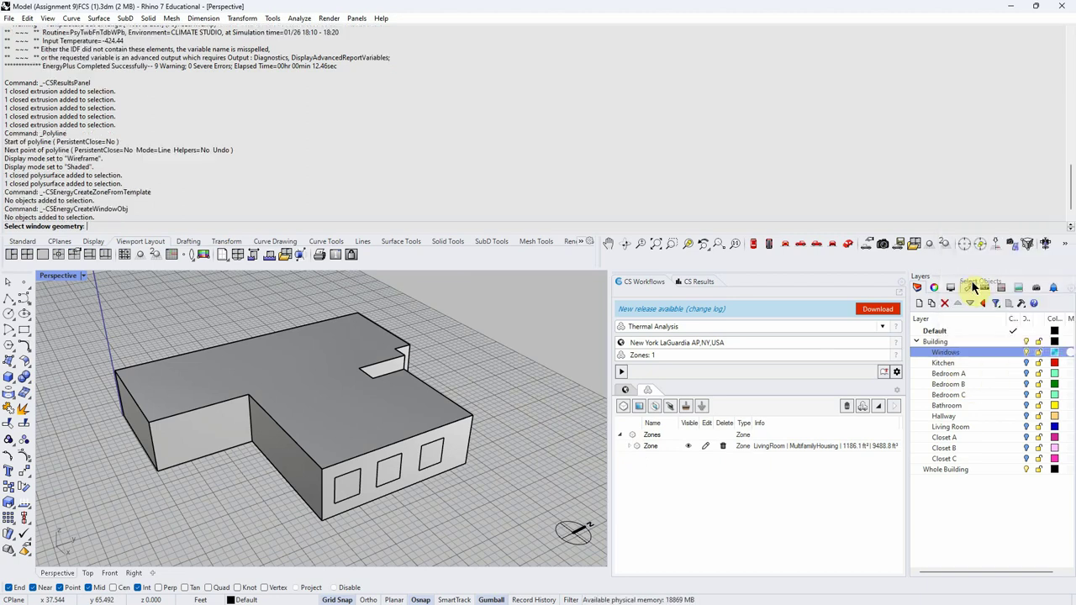
- Set the Perspective viewport to Wireframe and submit the end window of the three-window facade as window geometry
left_click(83, 275)
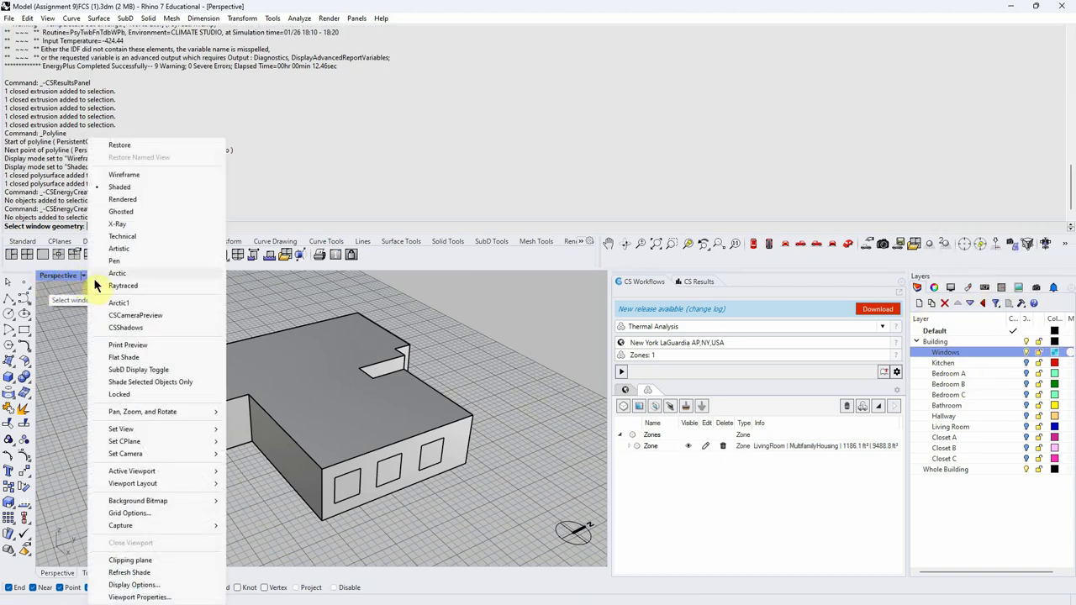
left_click(126, 175)
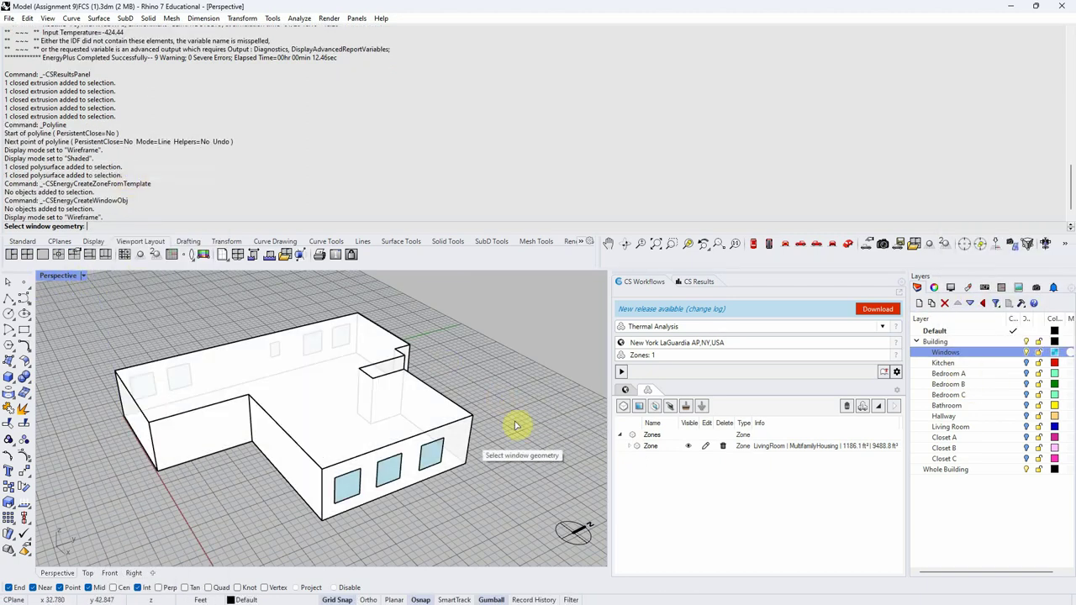
right_click(971, 351)
left_click(988, 527)
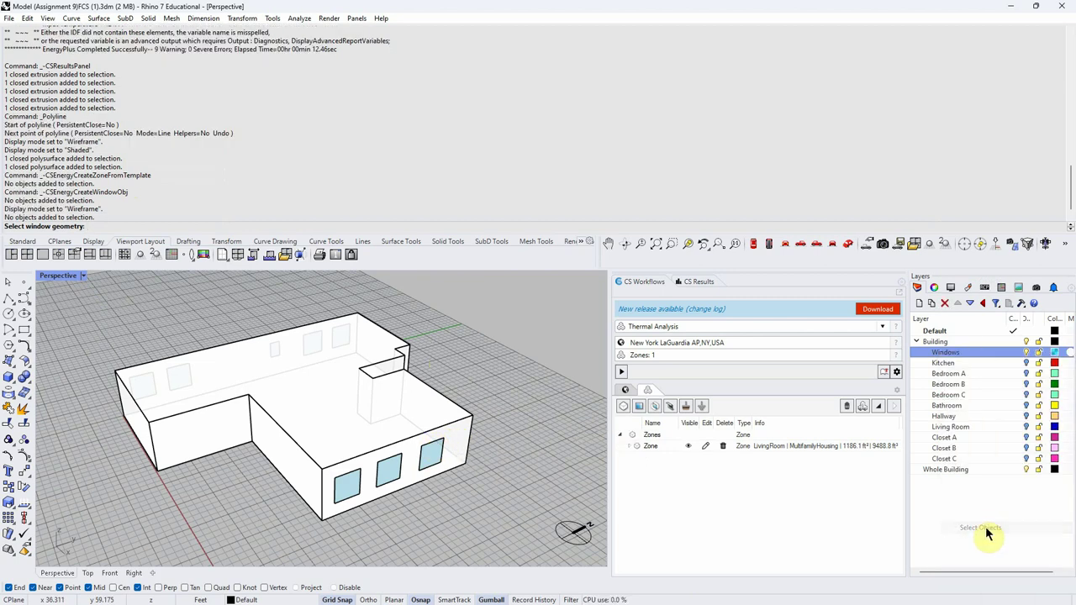
left_click(429, 448)
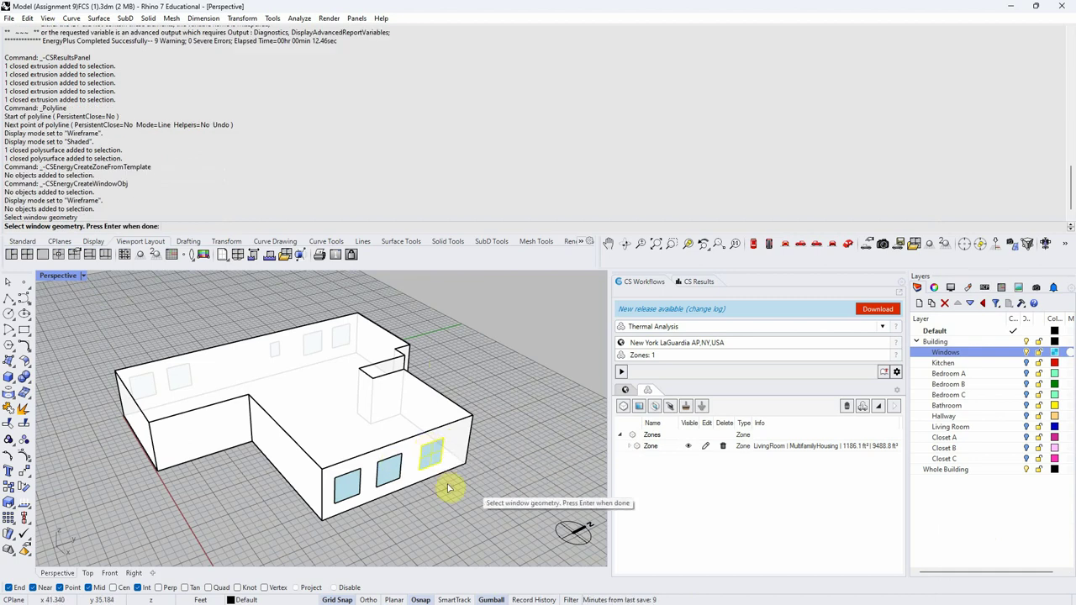
key("Return")
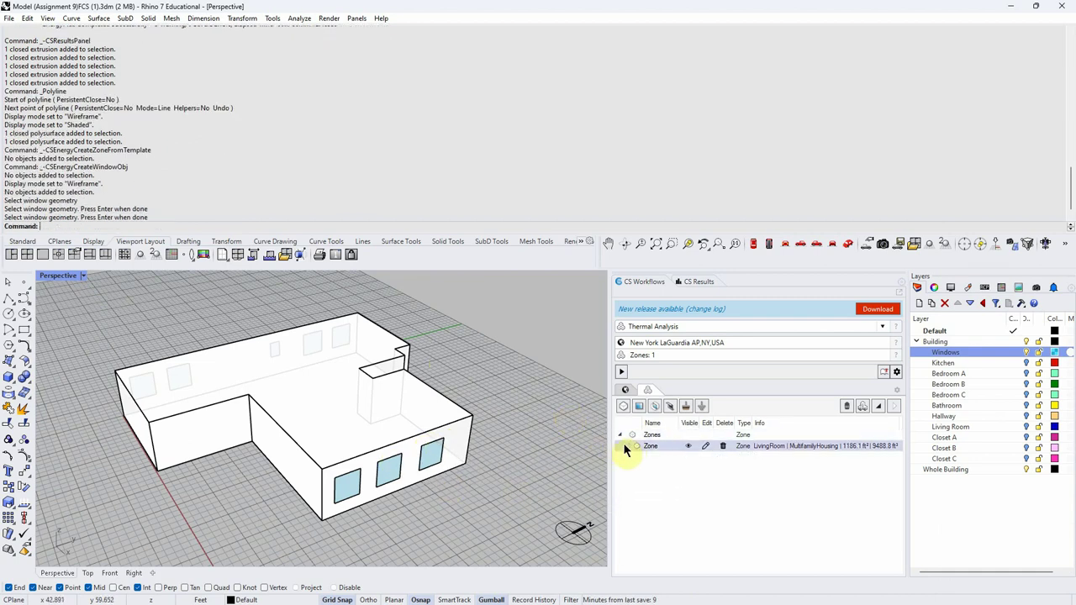
- Expand the zone to examine its faces and windows, and check them against the window openings in the model
left_click(628, 446)
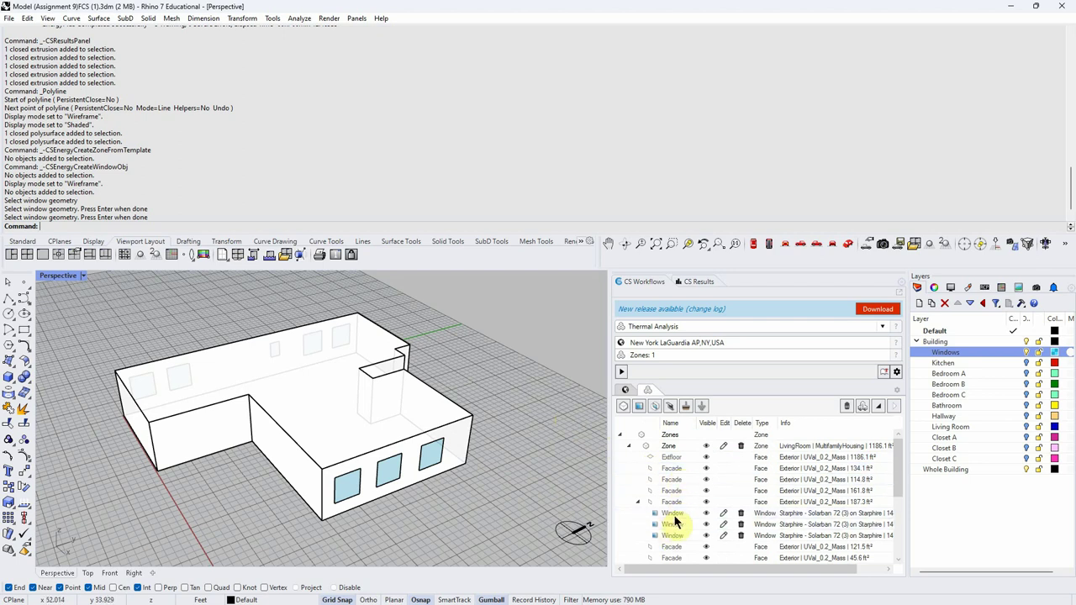
scroll(505, 449, "up", 2)
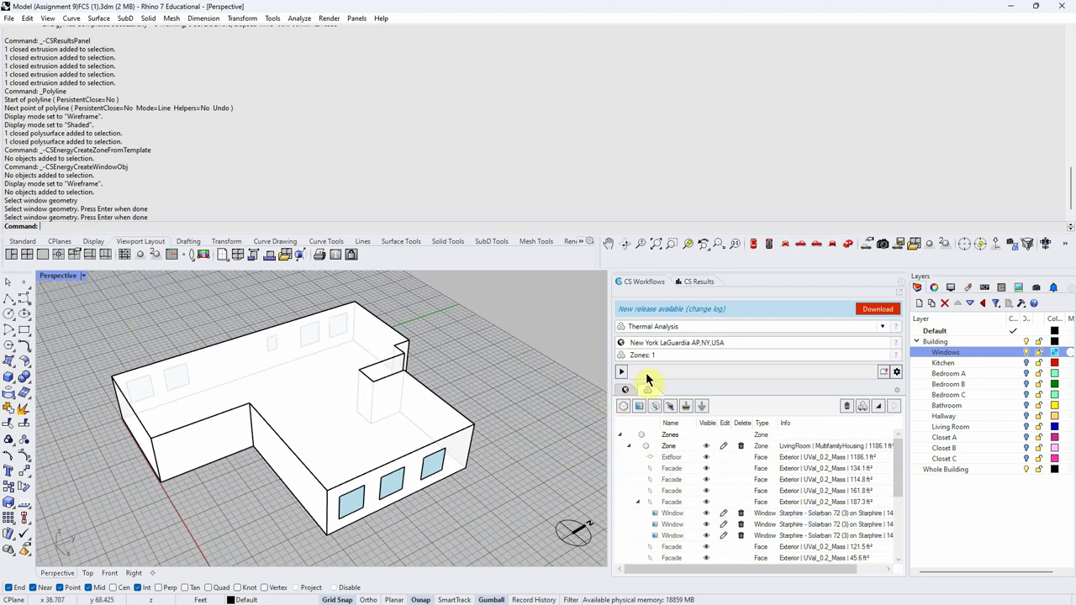
right_click_drag(487, 543, 483, 500)
scroll(351, 439, "up", 2)
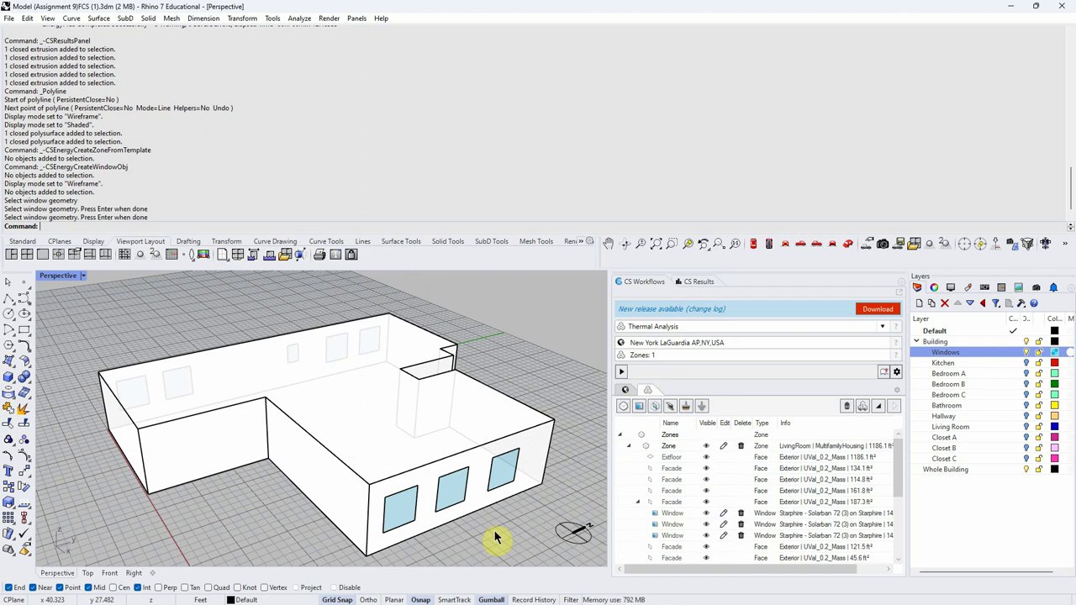
left_click(459, 476)
left_click(500, 462)
scroll(500, 463, "down", 5)
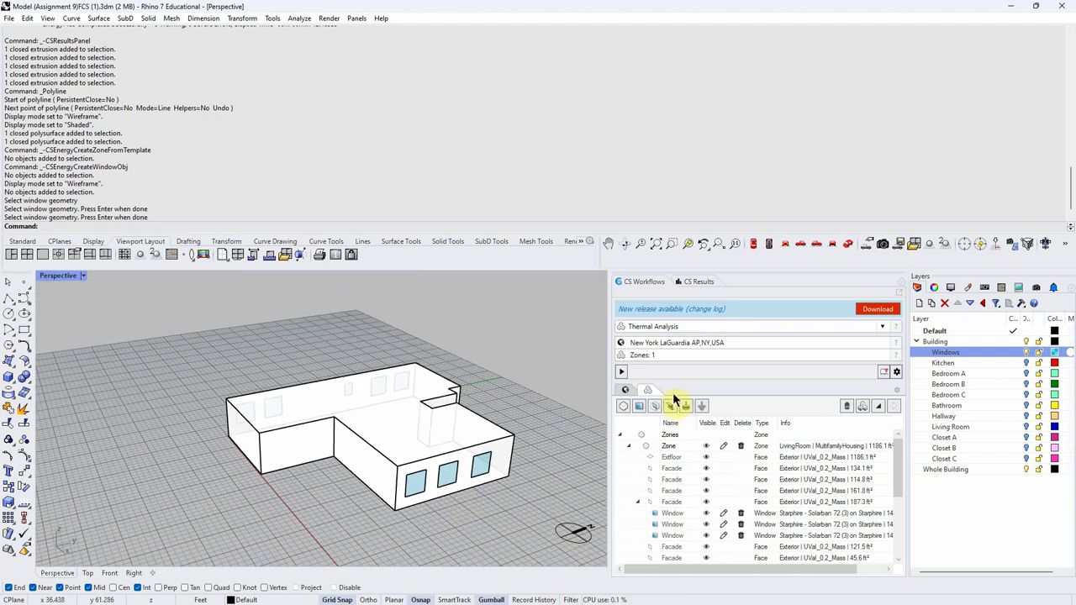
- Run the thermal simulation on the single-zone building and review its site EUI and monthly energy flows
left_click(621, 374)
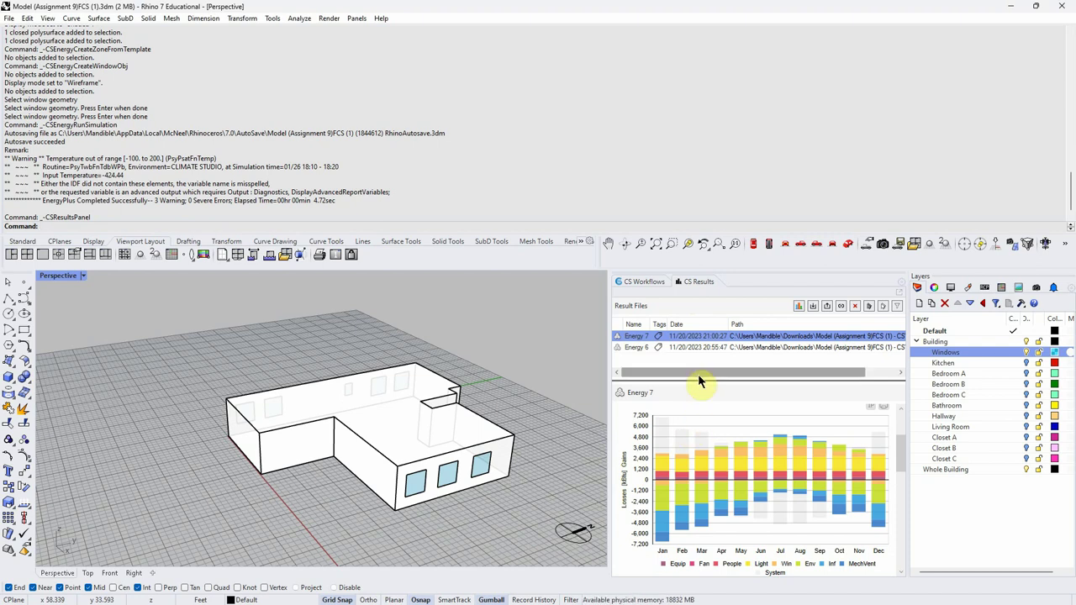
scroll(796, 432, "up", 3)
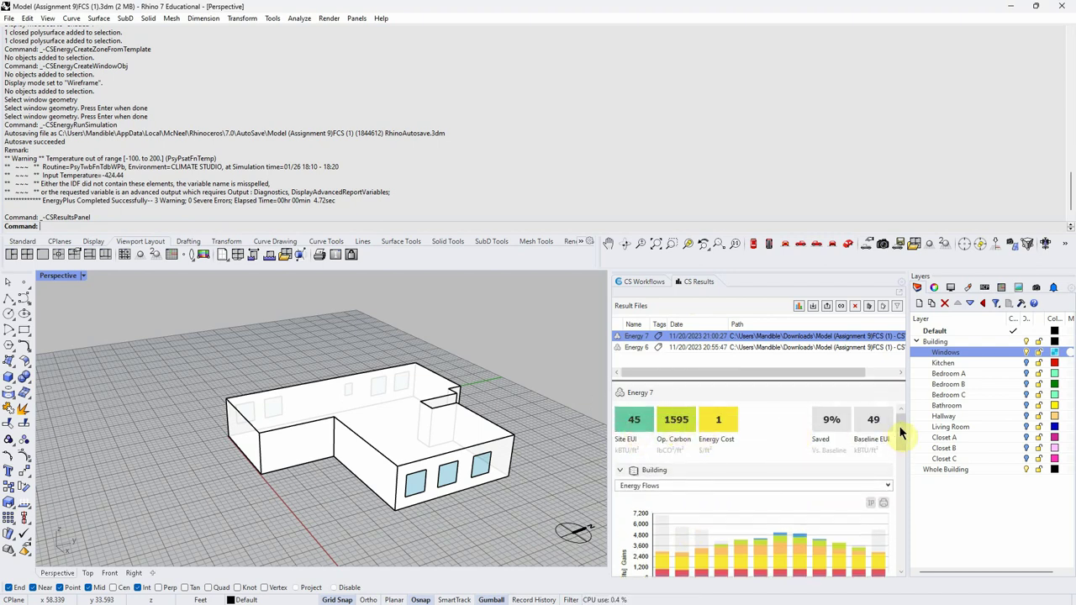
scroll(798, 471, "down", 2)
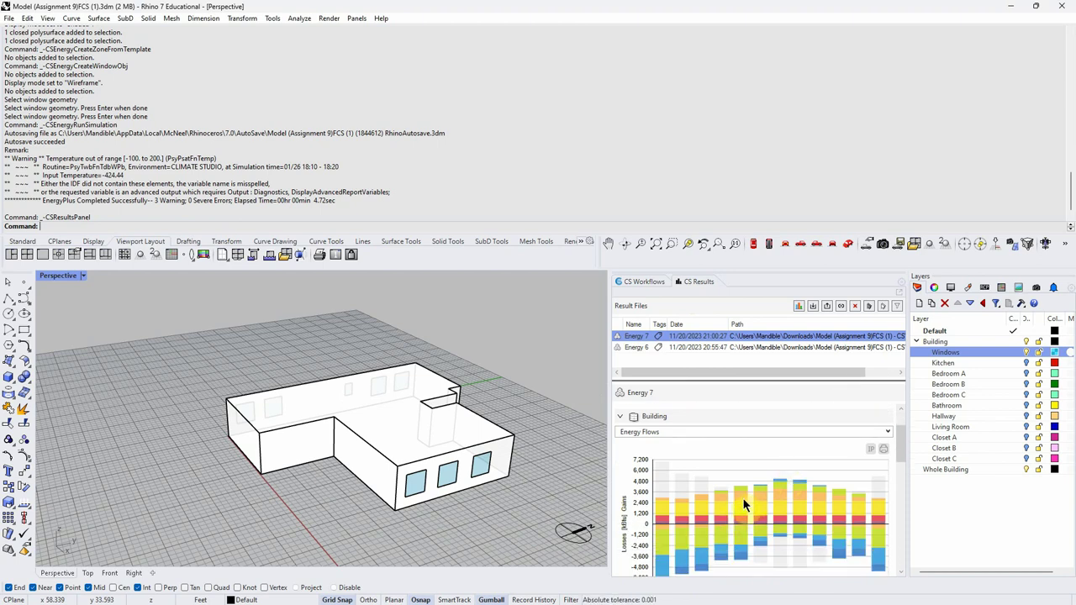
scroll(742, 504, "down", 1)
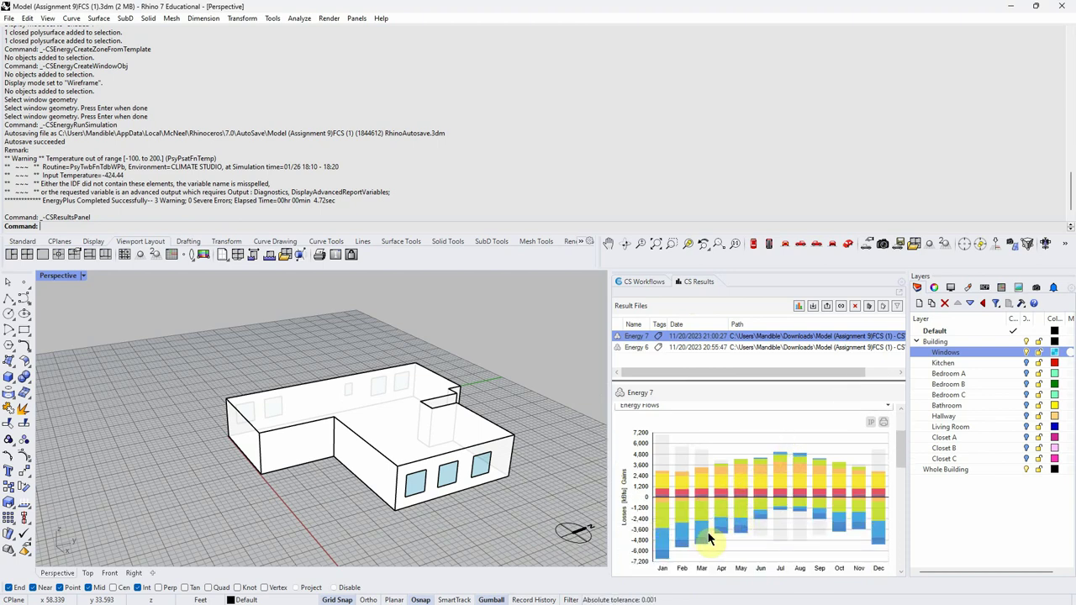
scroll(729, 516, "up", 3)
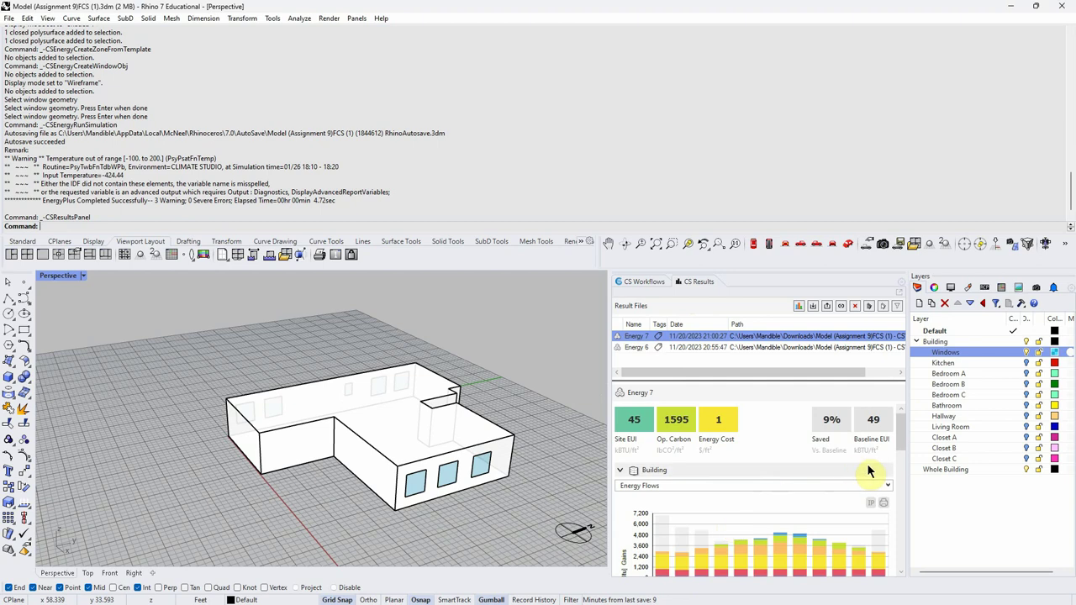
- Switch the building results chart to Energy Use Intensity and examine the monthly heating, cooling and other loads
left_click(888, 485)
left_click(741, 497)
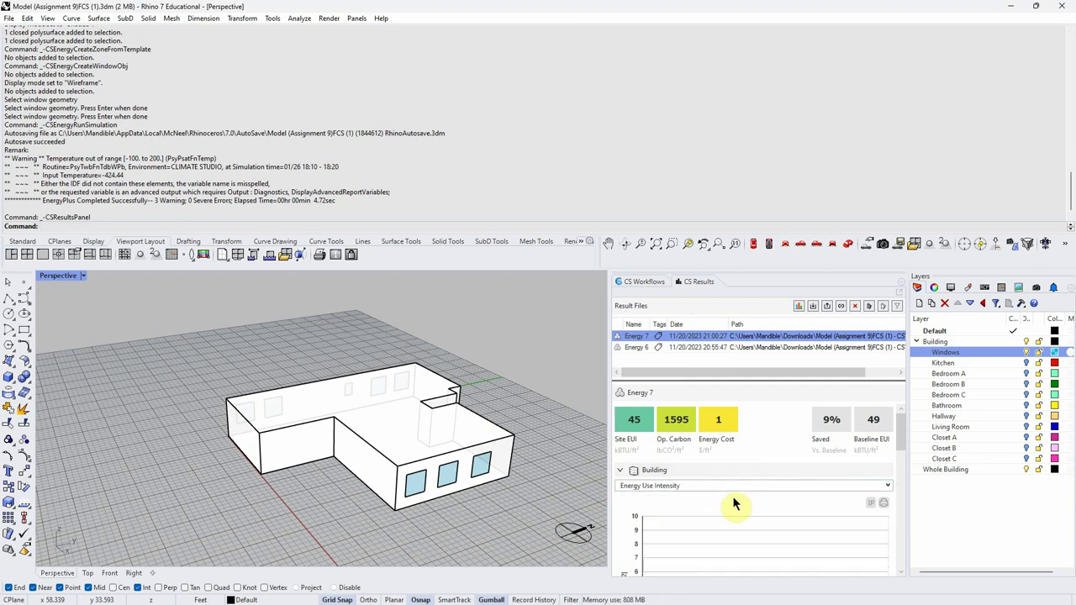
scroll(773, 420, "down", 5)
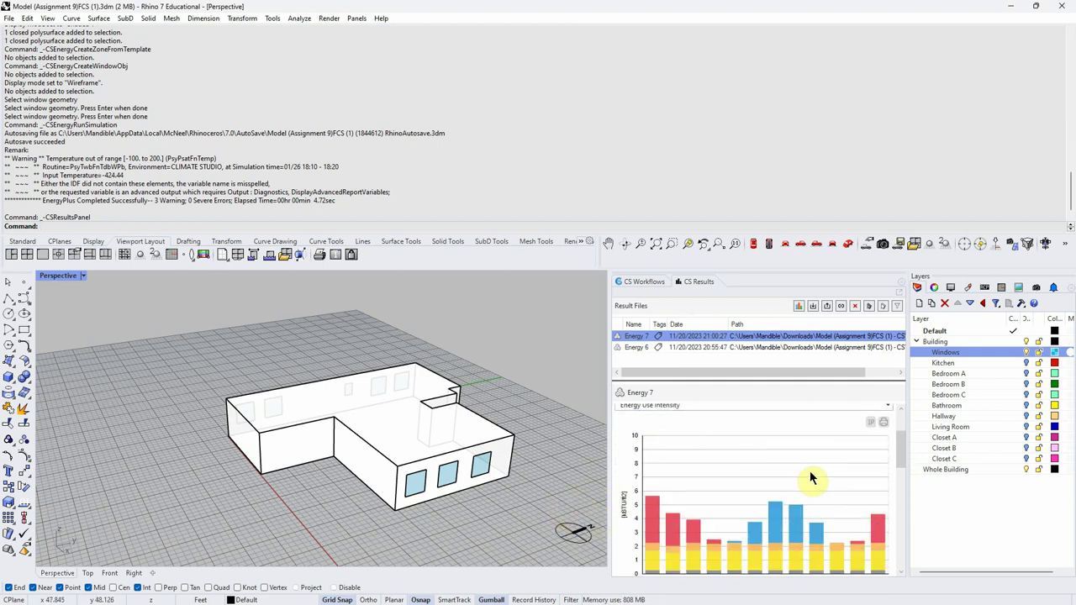
right_click_drag(379, 533, 386, 542)
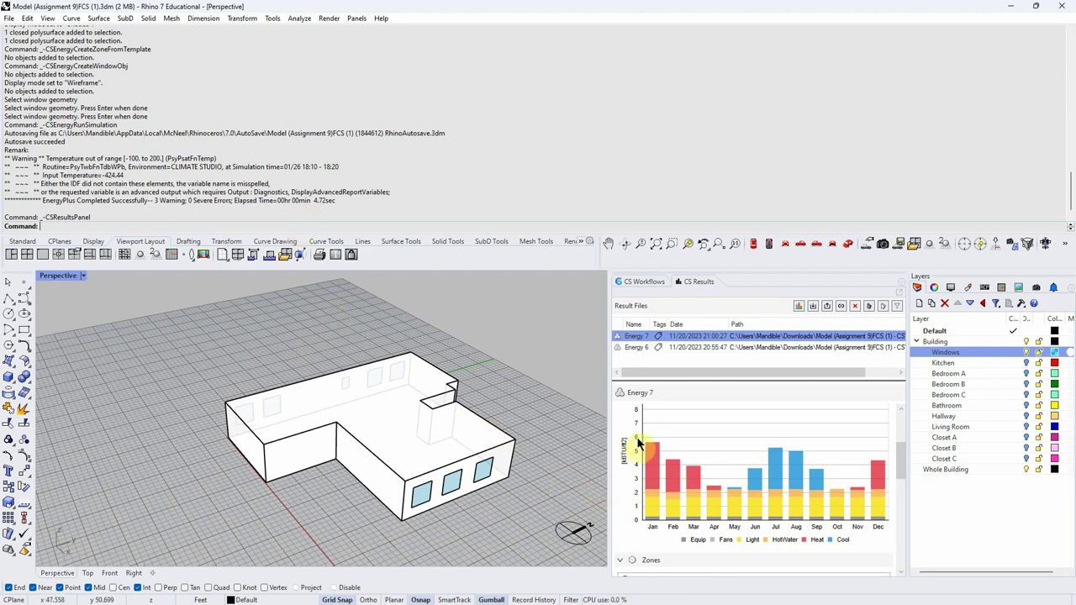
mouse_move(703, 379)
left_mouse_down()
mouse_move(709, 345)
mouse_move(707, 399)
left_mouse_up()
scroll(295, 360, "down", 2)
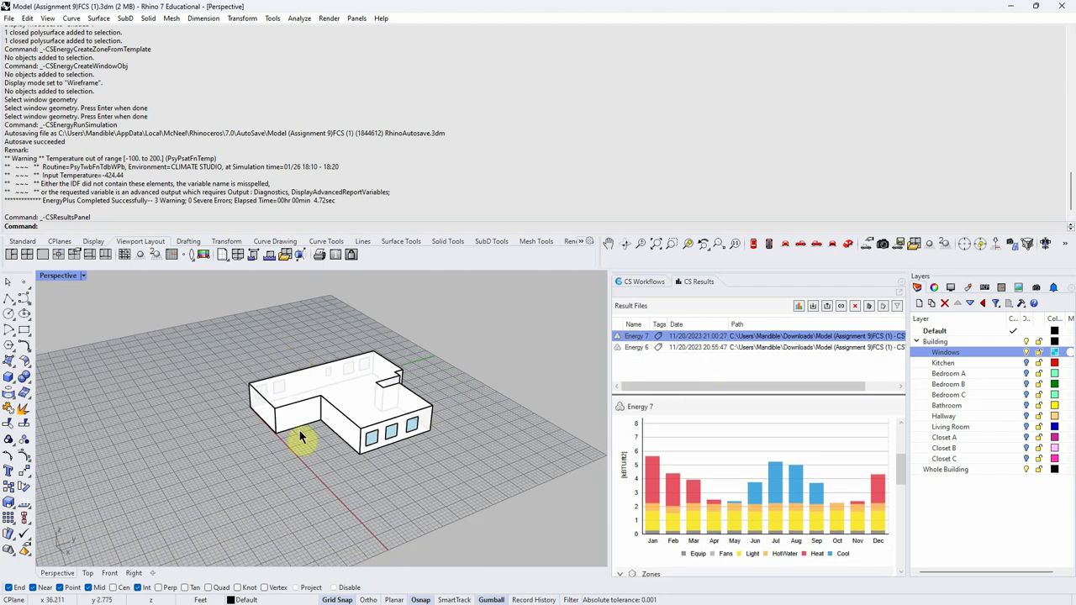
scroll(363, 483, "up", 3)
right_click_drag(362, 475, 357, 481)
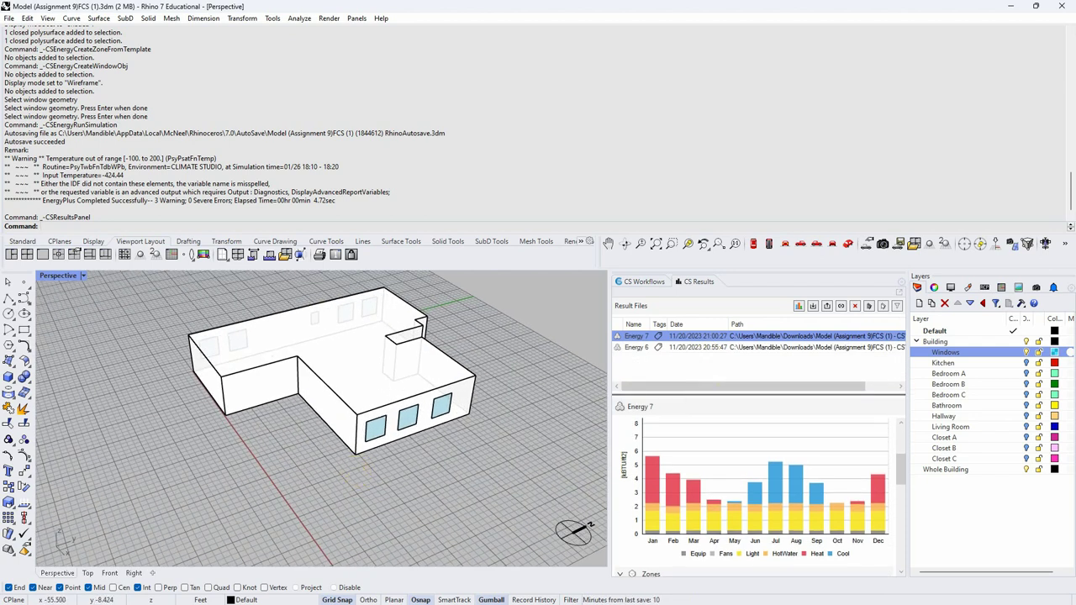